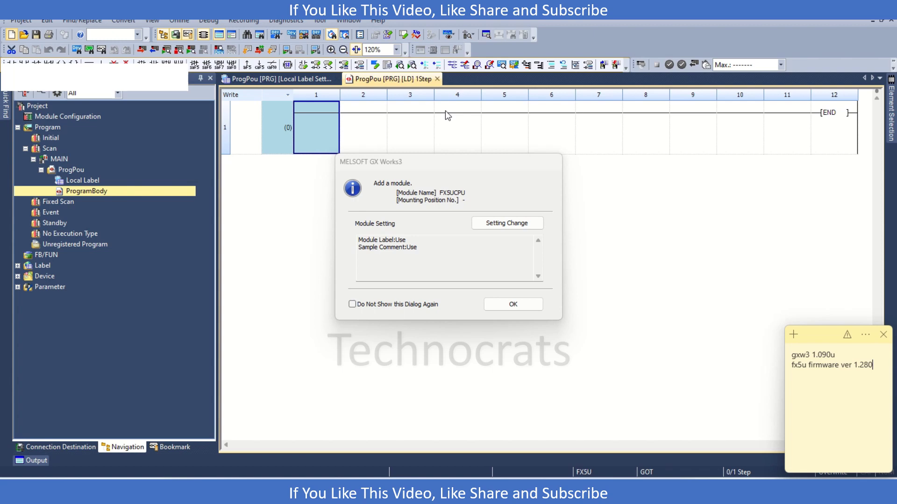
Confirm adding the FX5UCPU module and close the add-module notice.
left_click(439, 181)
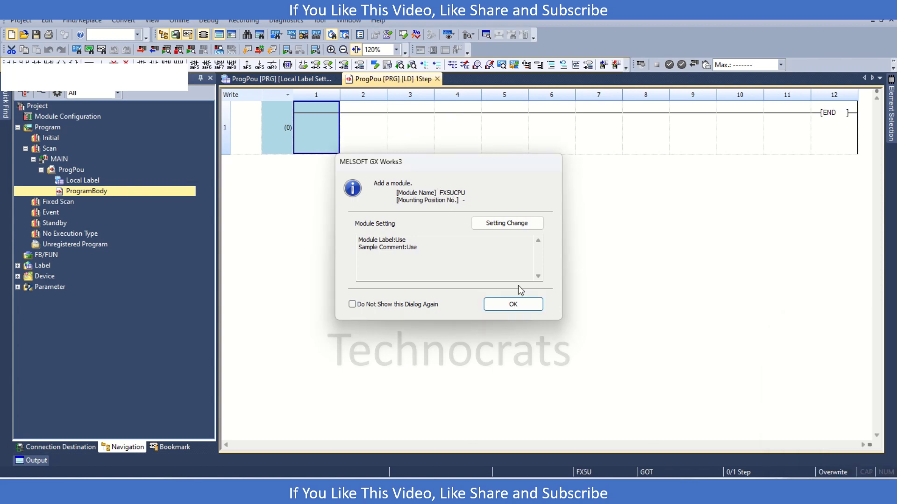
left_click(520, 305)
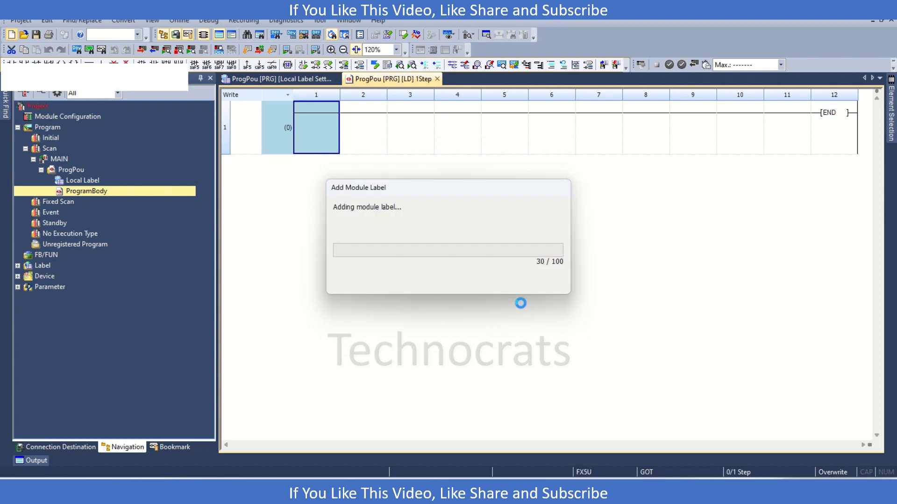
mouse_move(577, 460)
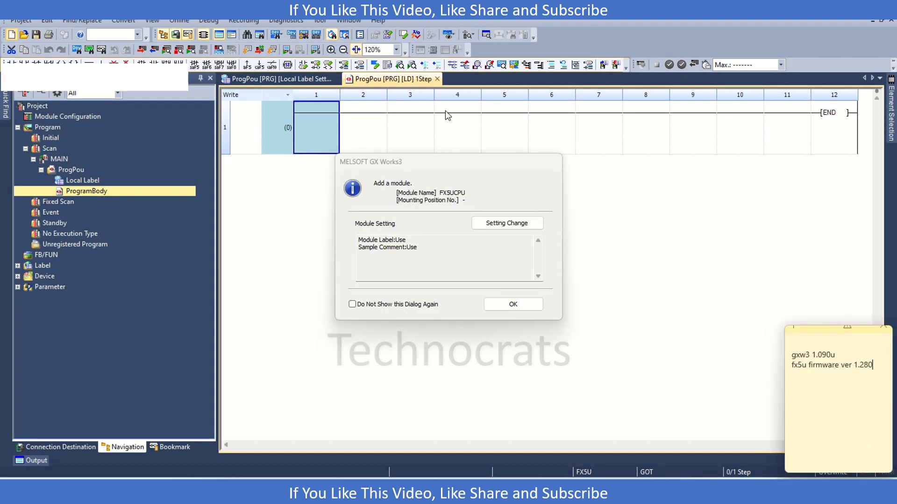
key("Return")
left_click(450, 137)
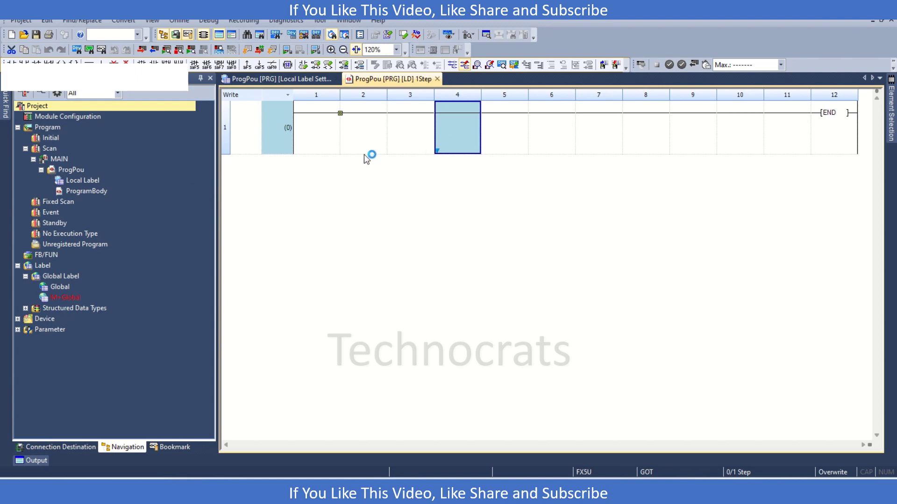
Expand Parameter > FX5UCPU in the Navigation tree and open CPU Parameter.
double_click(55, 333)
key("Down")
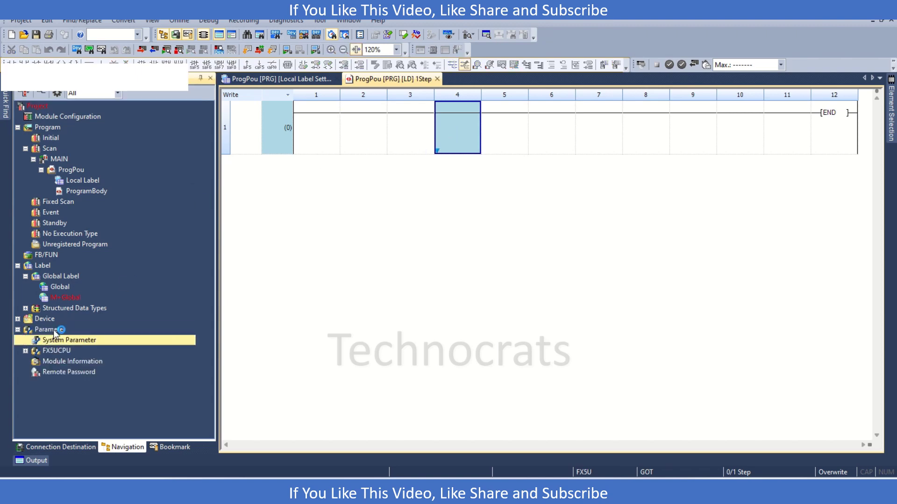
key("Down")
key("Right")
key("Down")
key("Down")
key("Right")
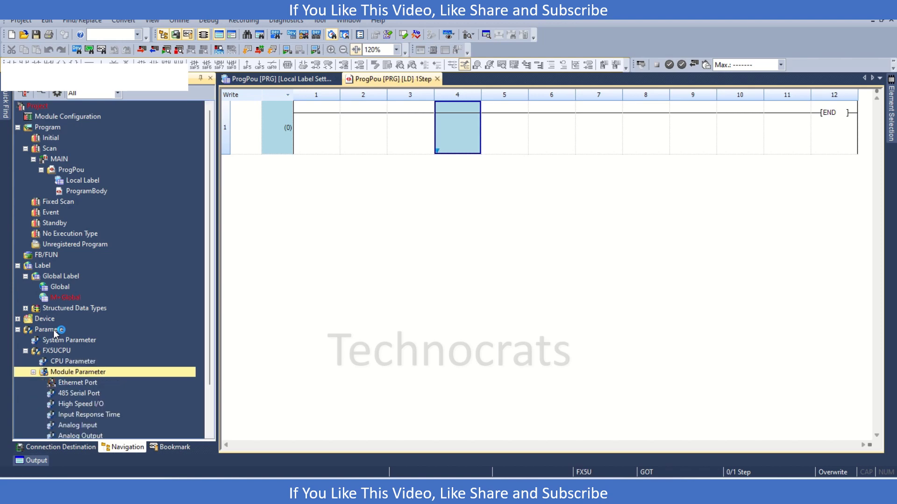
key("Down")
key("Down")
key("Down")
key("Down")
key("Down")
key("Down")
key("Down")
key("Down")
key("Down")
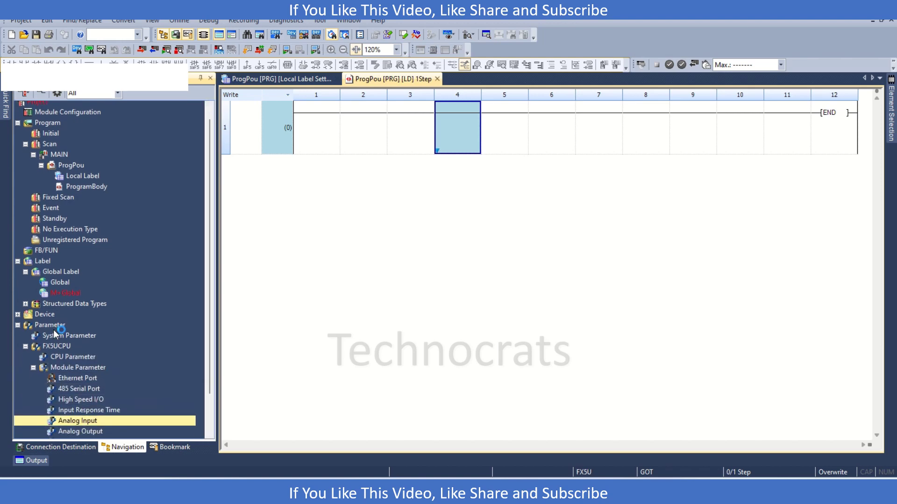
key("Up")
key("Up")
key("Up")
key("Up")
key("Up")
key("Up")
key("Up")
key("Up")
key("Up")
key("Up")
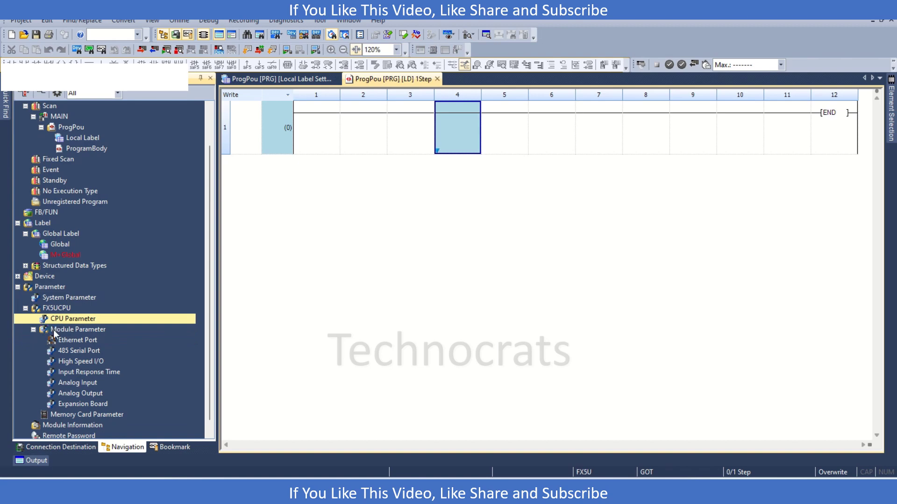
double_click(100, 318)
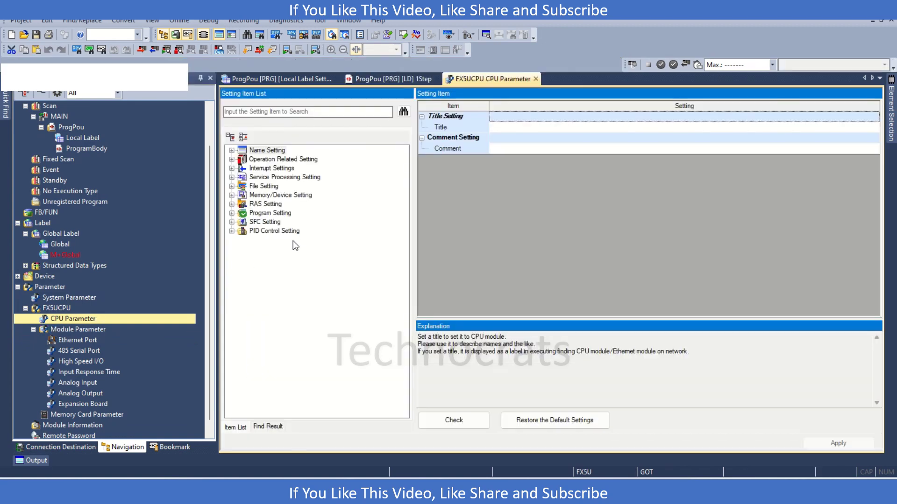
Open the detailed Heating/Cooling PID Control Setting under PID Control Setting.
left_click(258, 232)
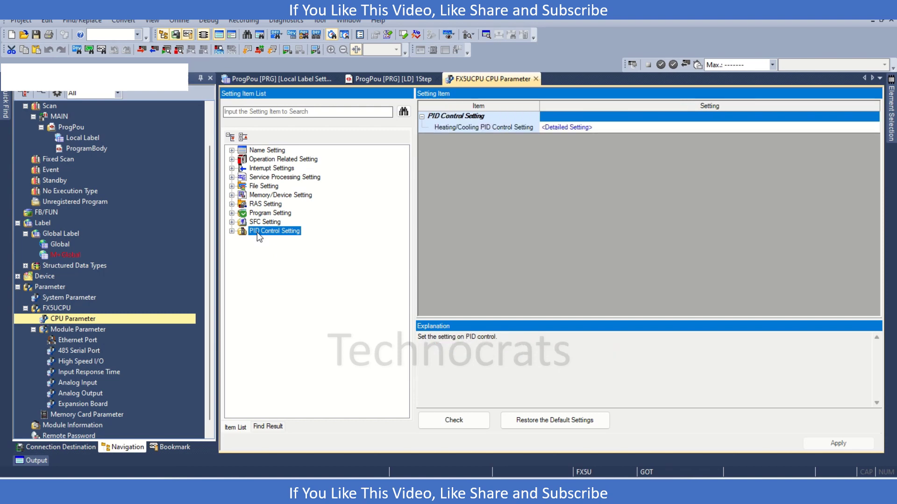
double_click(257, 231)
left_click(277, 241)
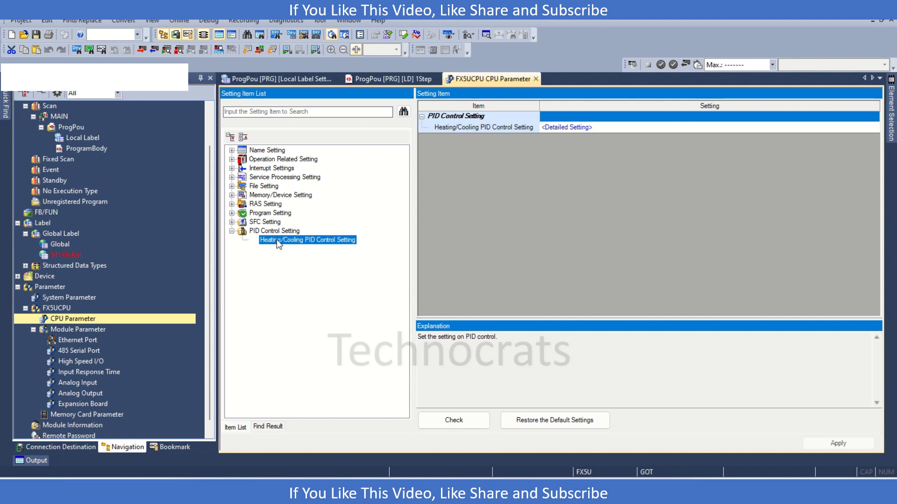
left_click(873, 128)
left_click(874, 128)
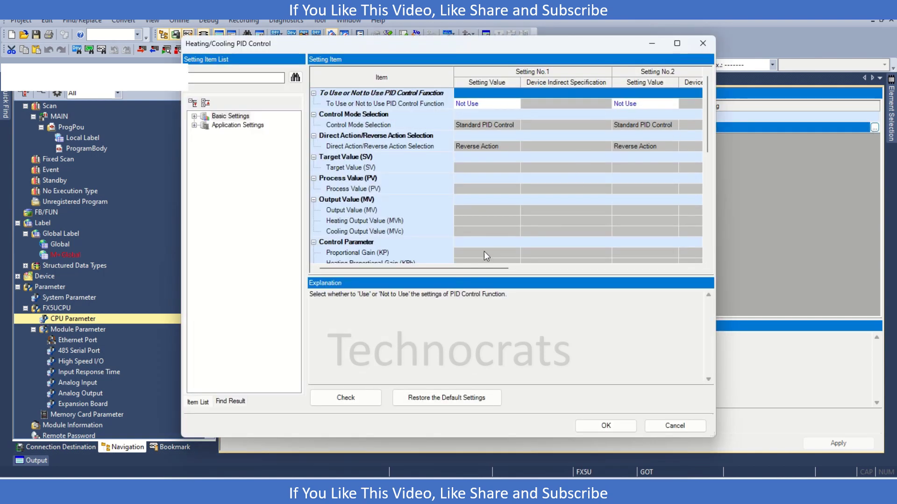
Expand the Basic Settings and Application Settings groups in the PID window.
left_click_drag(463, 268, 447, 279)
double_click(232, 117)
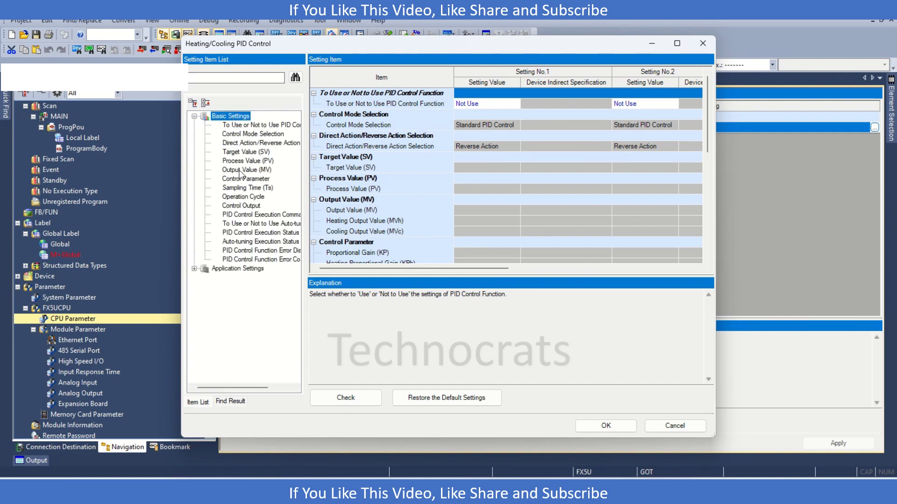
double_click(242, 269)
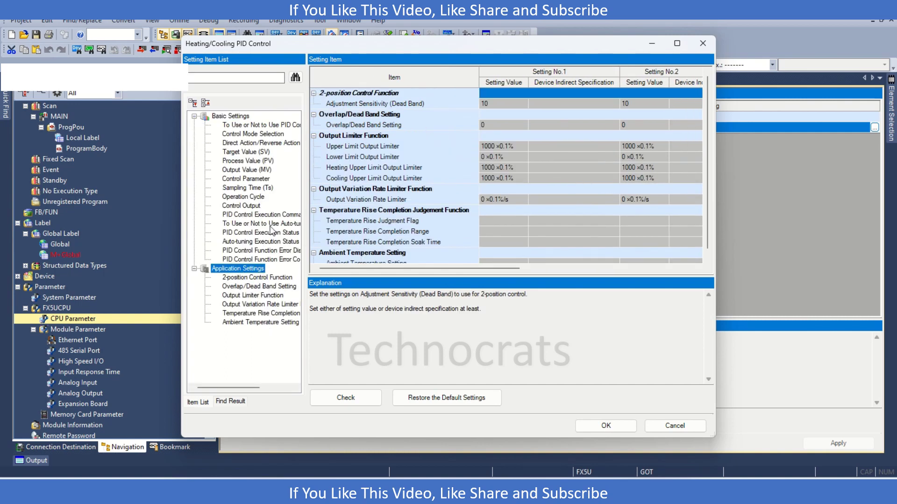
left_click(239, 125)
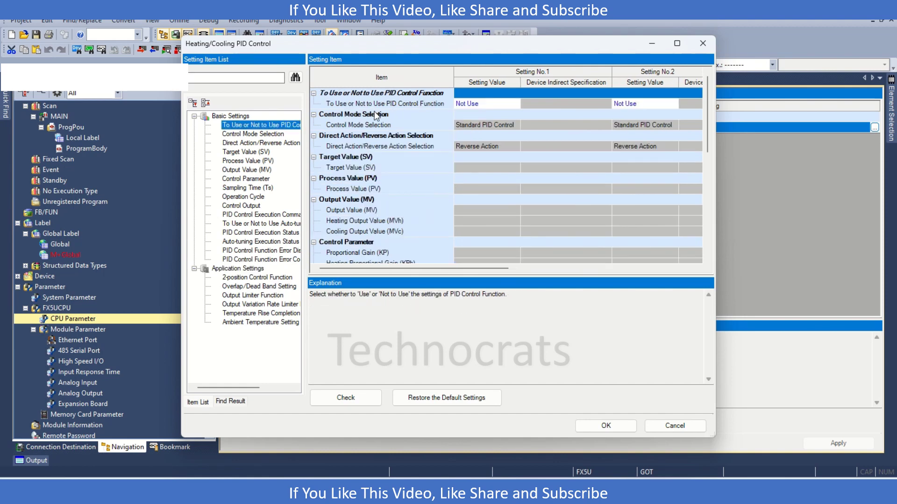
Set Setting No.1 to Use with Standard PID Control mode.
left_click(512, 103)
left_click(515, 103)
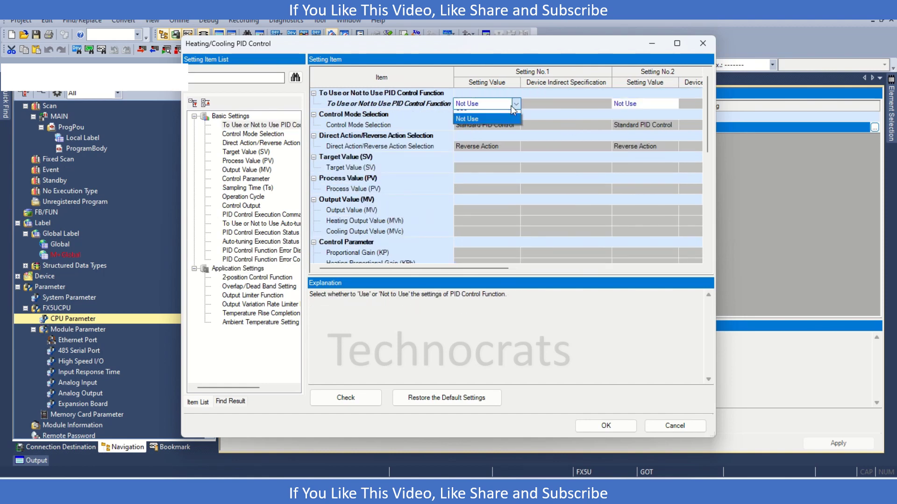
left_click(486, 116)
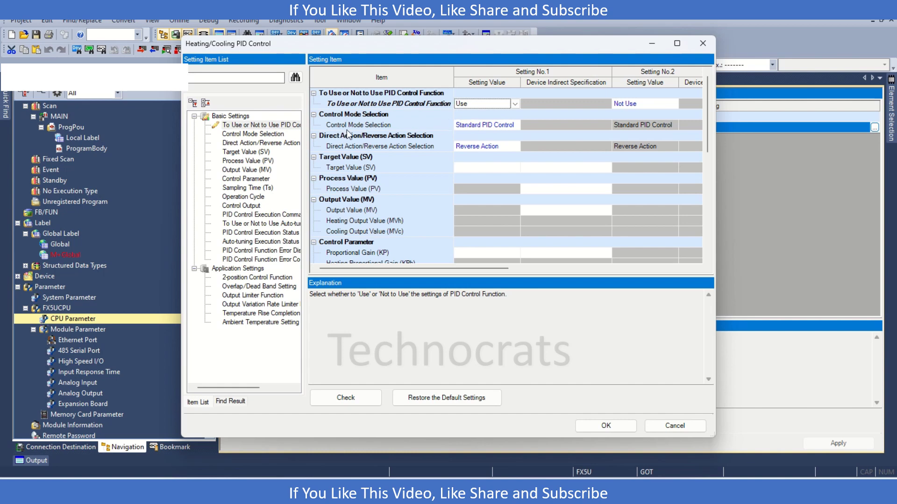
left_click(496, 129)
left_click(495, 129)
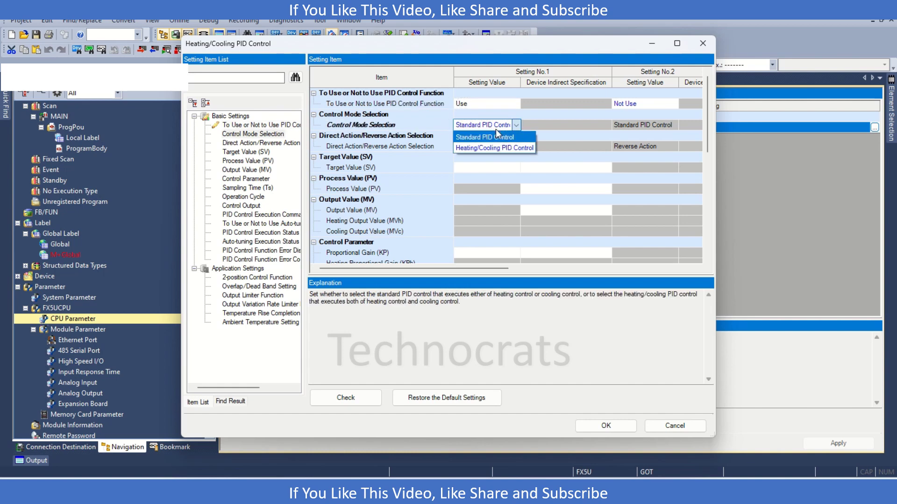
left_click(497, 148)
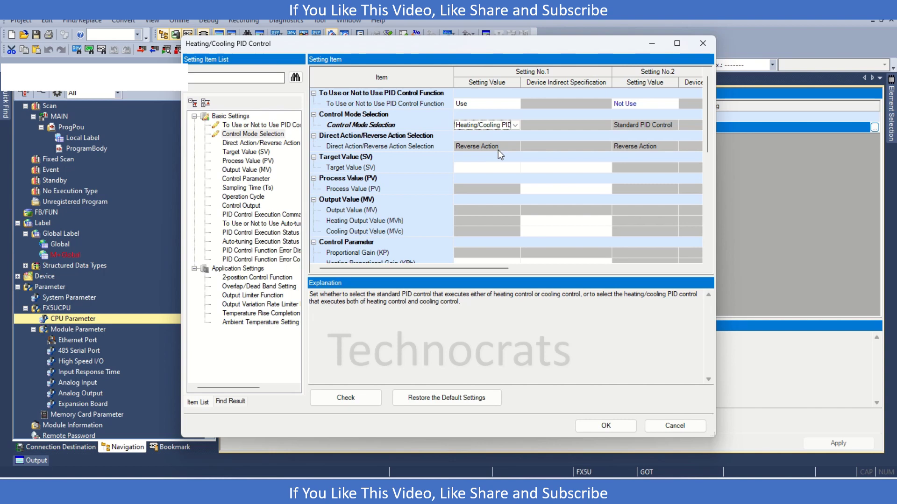
left_click(515, 127)
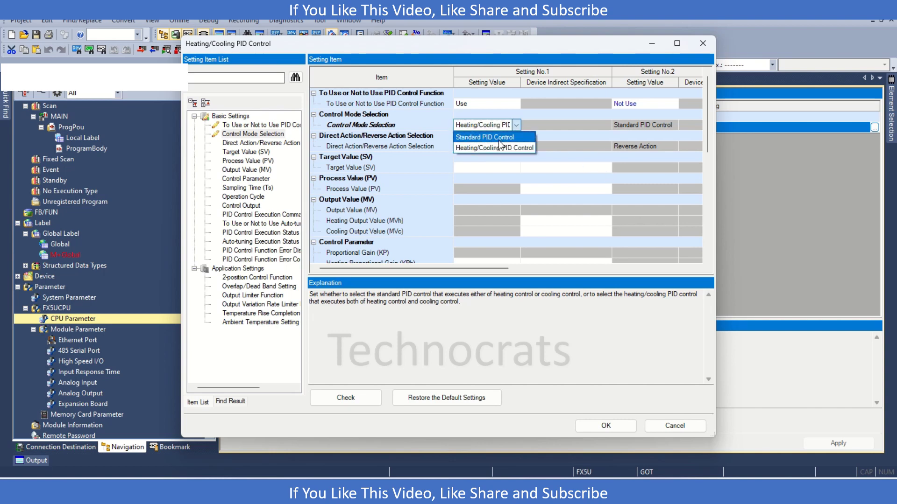
left_click(498, 140)
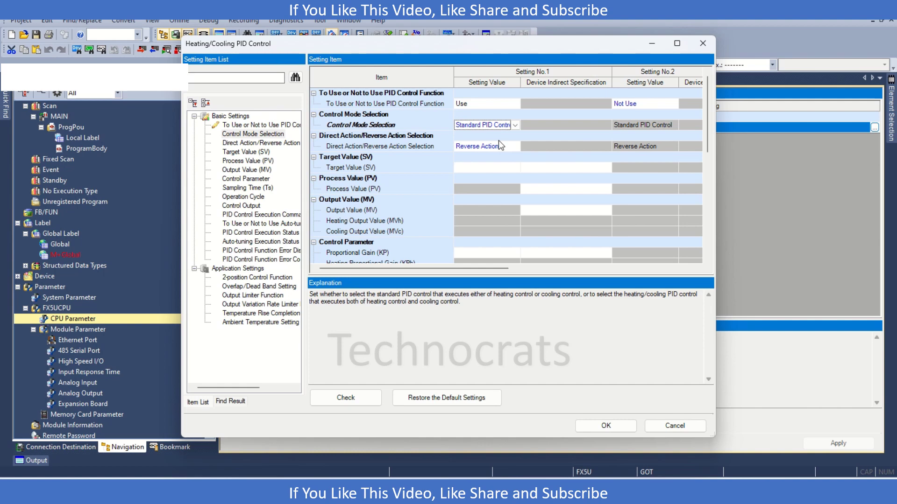
Keep Reverse Action as Setting No.1's direct/reverse action.
left_click(510, 147)
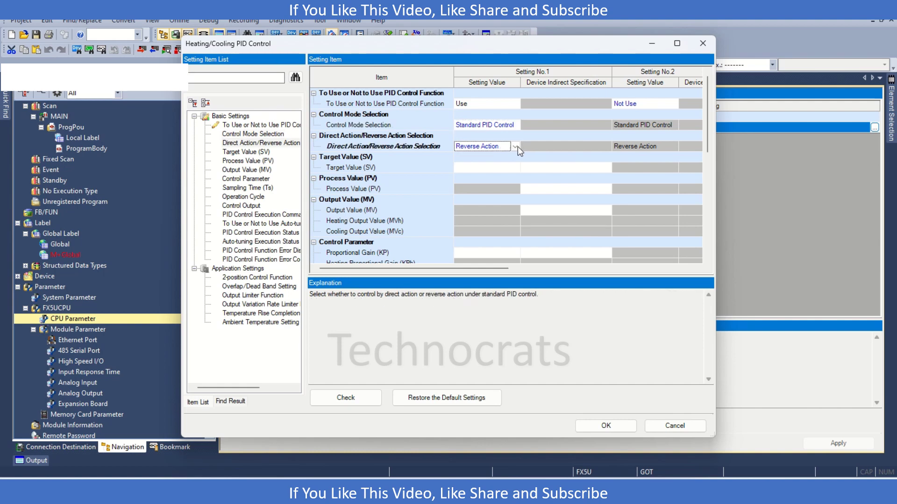
left_click(516, 147)
left_click(515, 147)
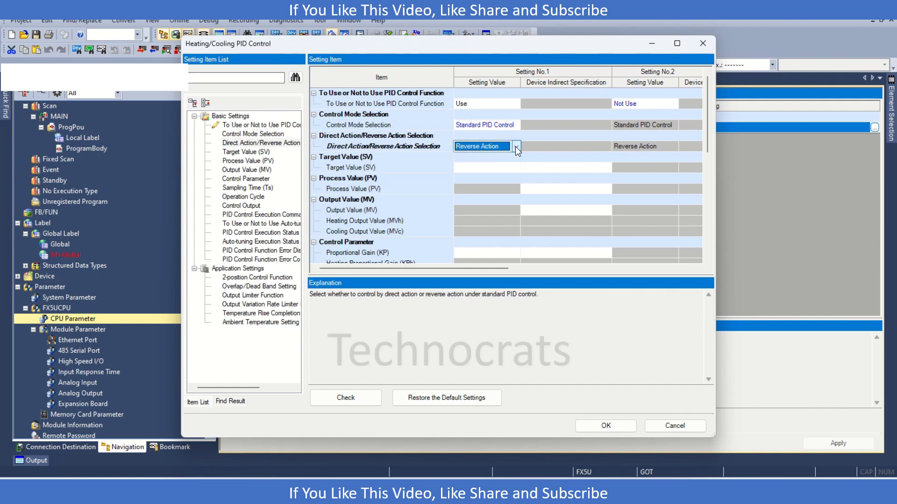
left_click(476, 170)
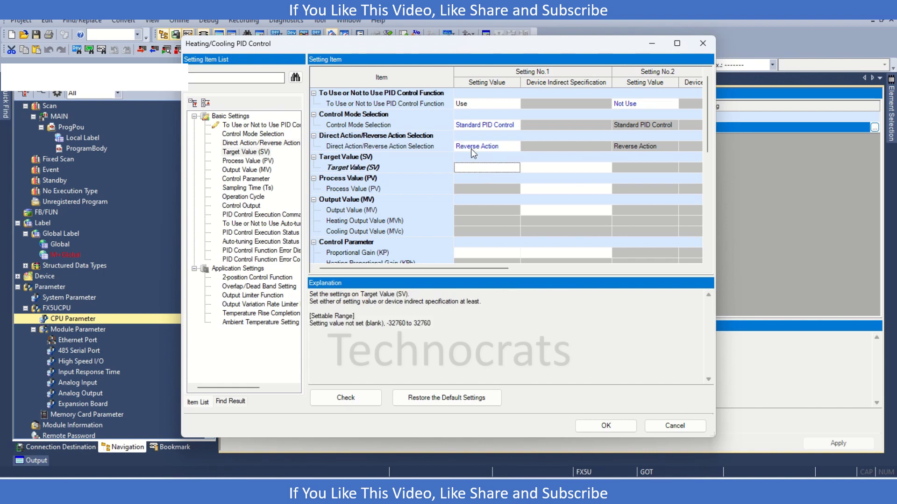
left_click(472, 86)
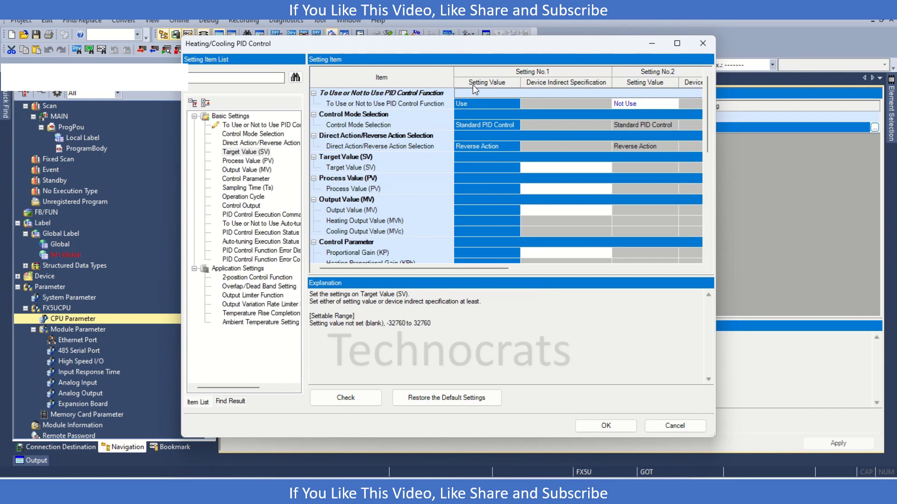
left_click(552, 88)
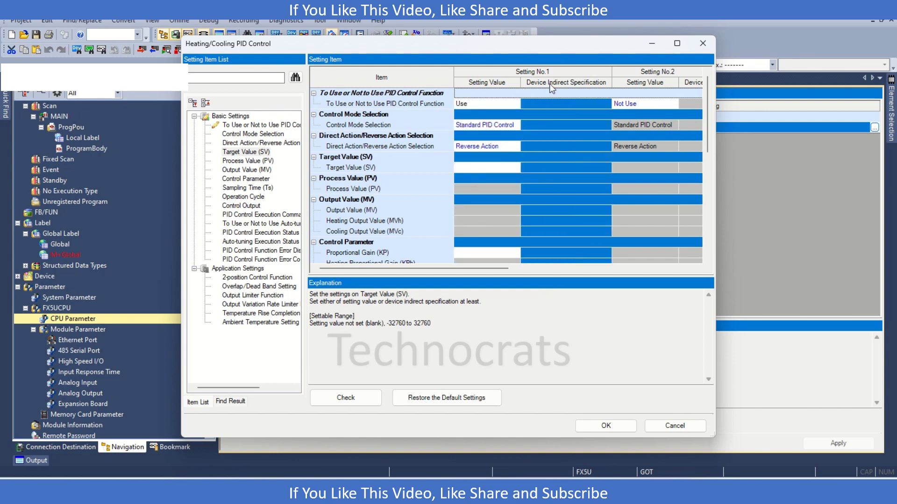
left_click(557, 145)
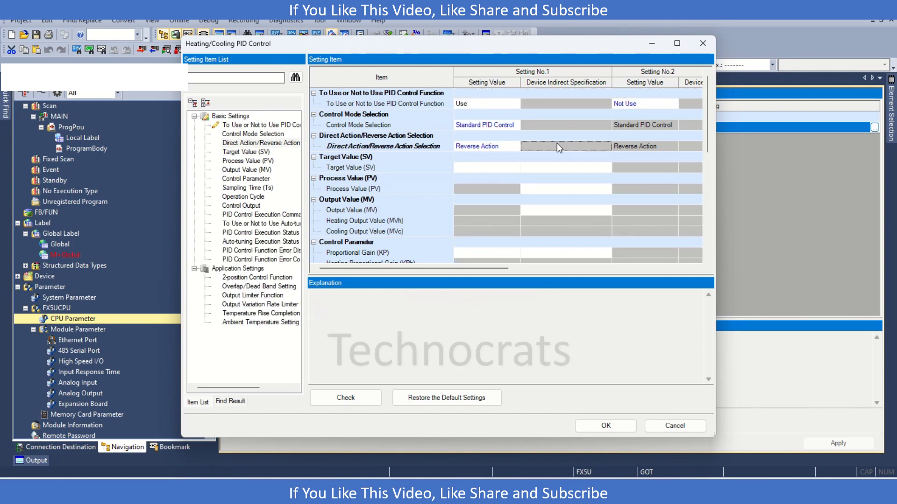
Assign devices D100 for Target Value, D0 for Process Value, D10 for Output Value.
left_click(551, 176)
left_click(549, 169)
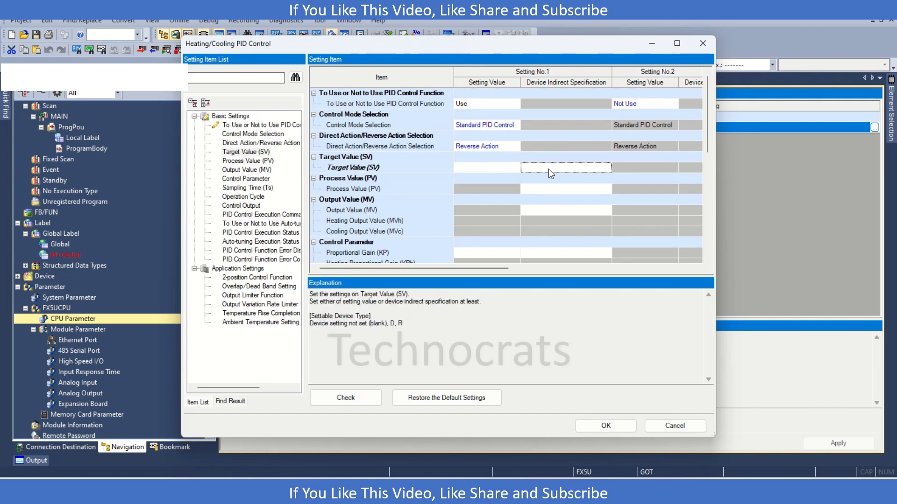
type("D100")
key("Tab")
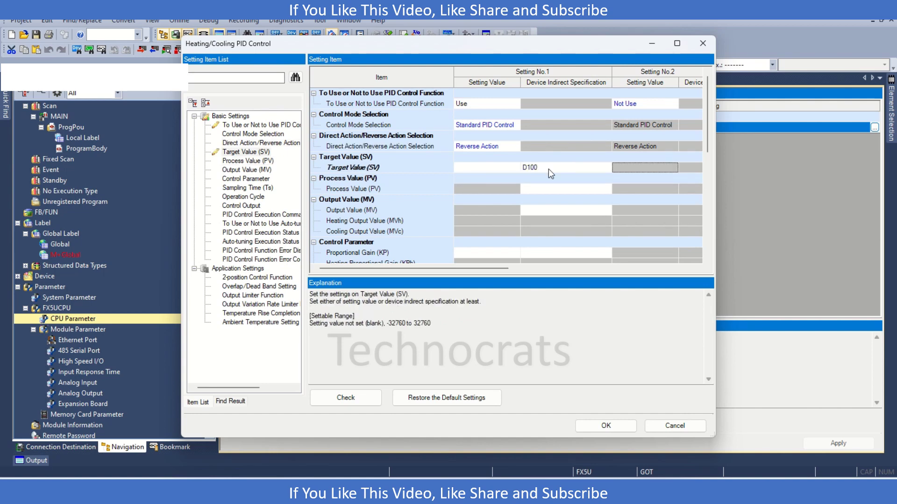
left_click(536, 189)
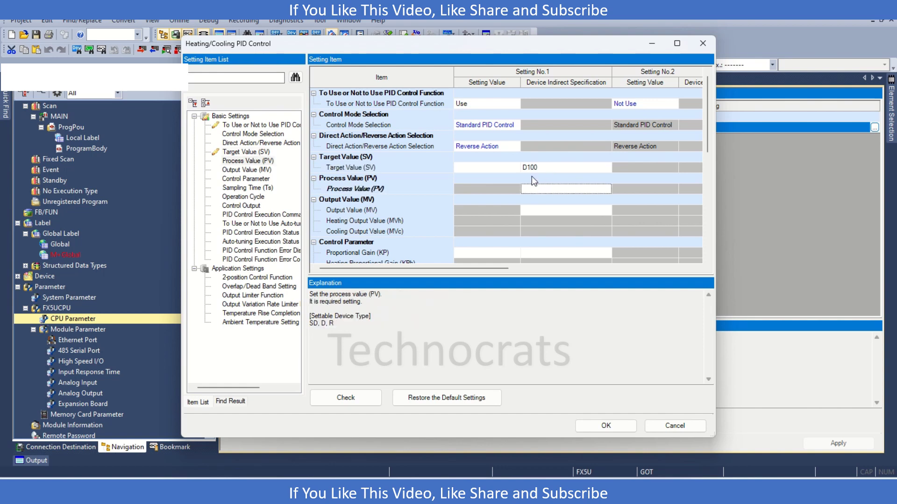
left_click(542, 164)
left_click(537, 191)
type("d0")
key("Return")
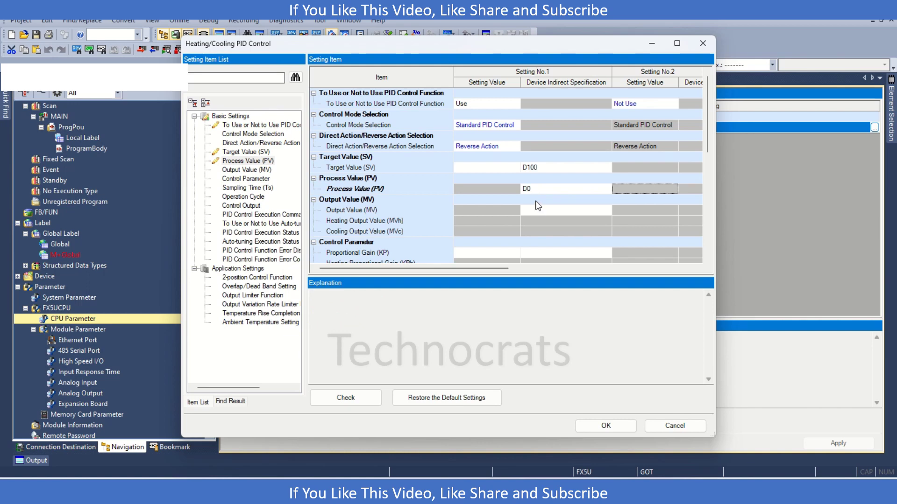
left_click(536, 211)
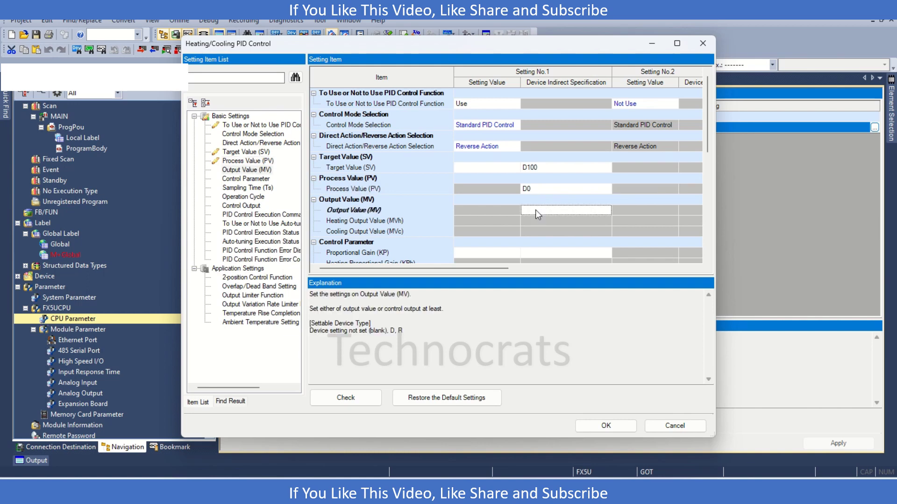
type("D10")
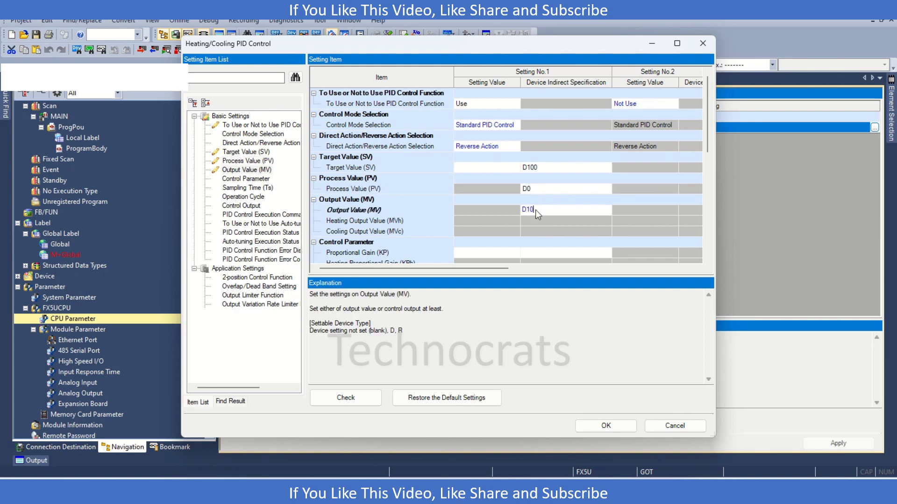
key("Return")
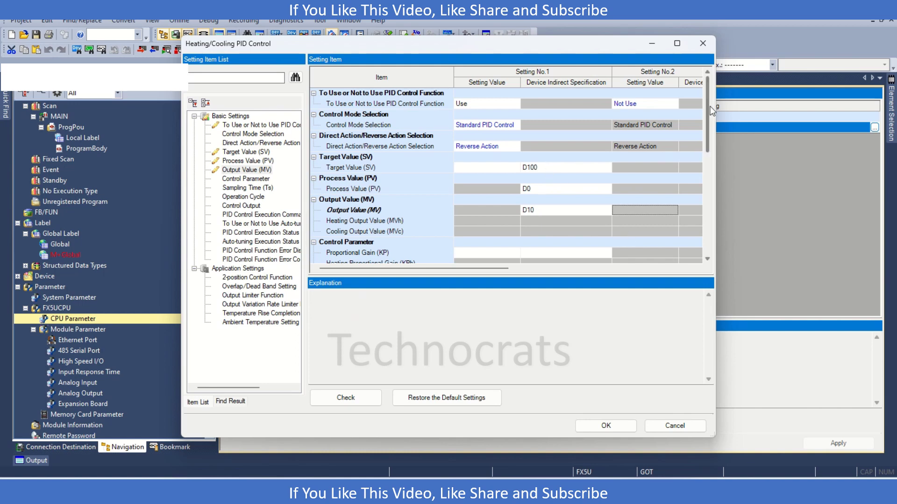
Set the Target Value (SV) setting value to 20.
left_click(497, 171)
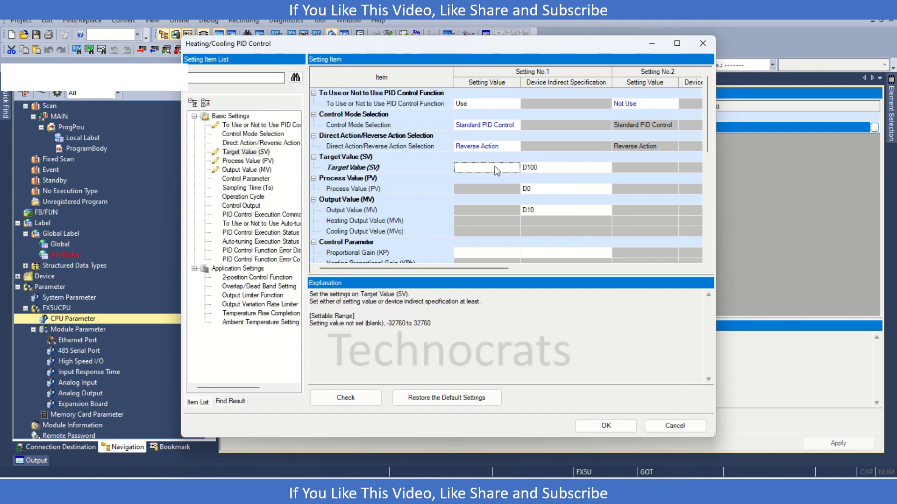
type("100")
key("Tab")
left_click(497, 170)
type("20")
key("Tab")
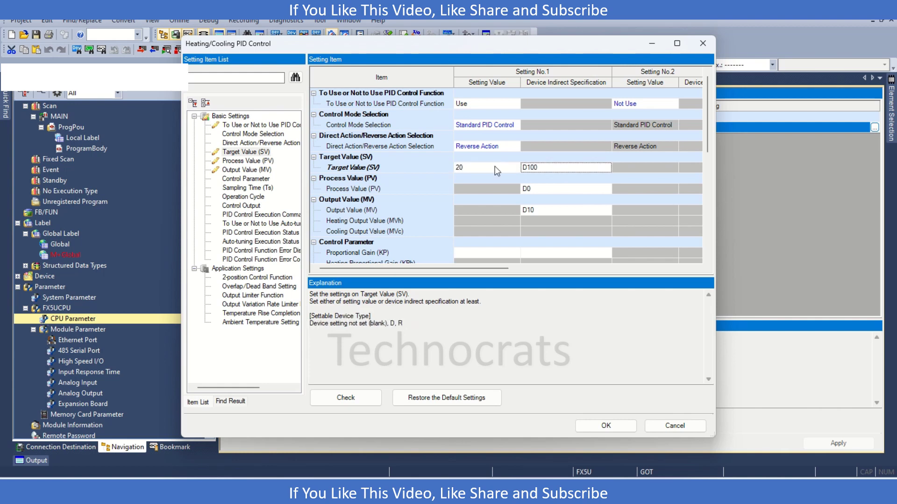
key("Down")
key("Down")
key("Down")
key("Down")
key("Down")
key("Down")
key("Down")
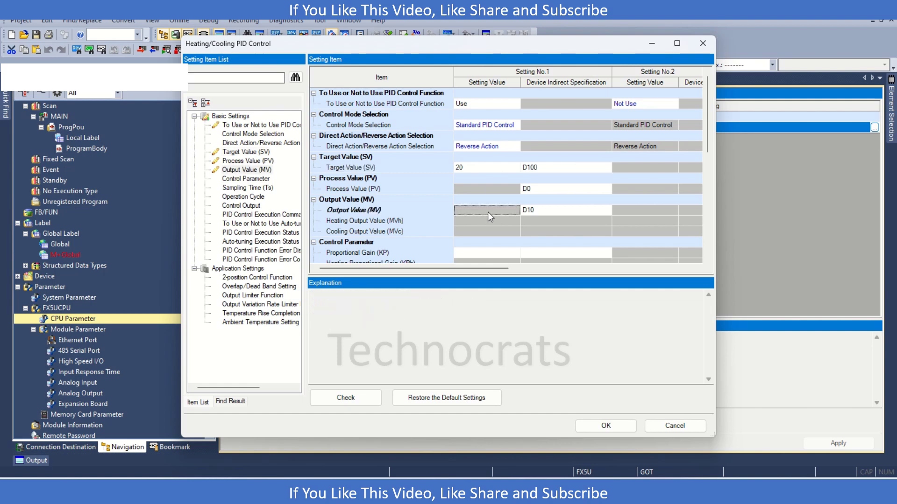
Set KP, TI and TD setting values to 1 for Setting No.1.
key("Down")
key("Down")
key("Down")
key("Down")
key("Down")
key("Down")
key("Down")
key("Down")
key("Down")
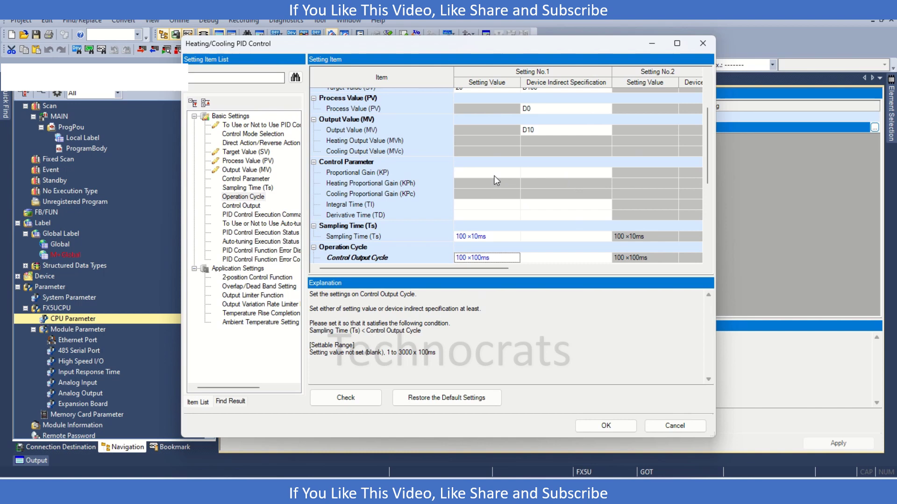
left_click(494, 176)
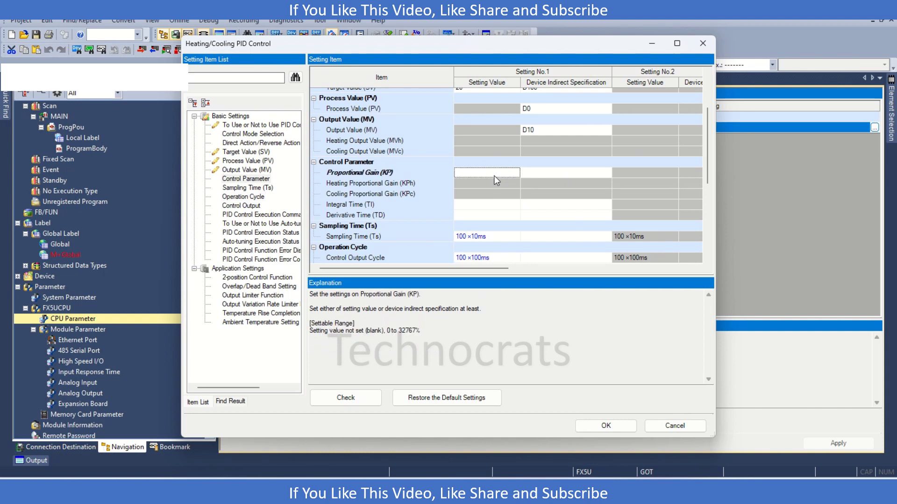
type("1")
left_click(487, 202)
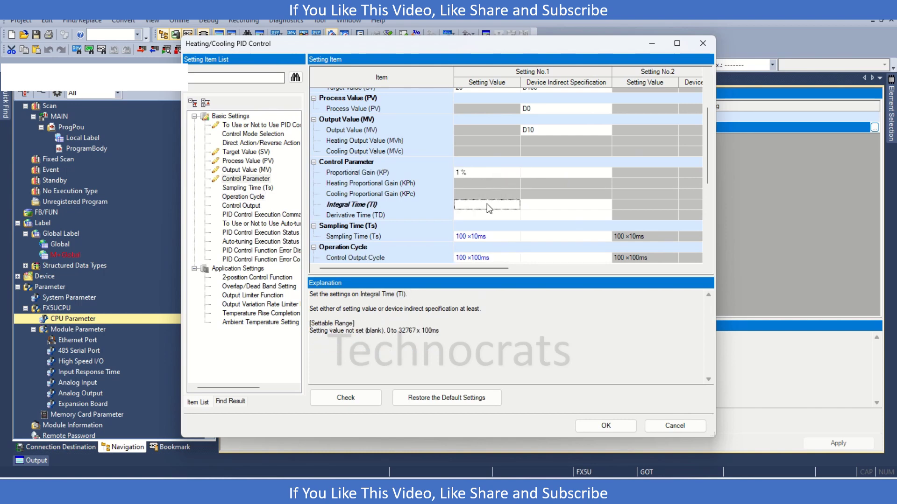
type("1")
left_click(487, 223)
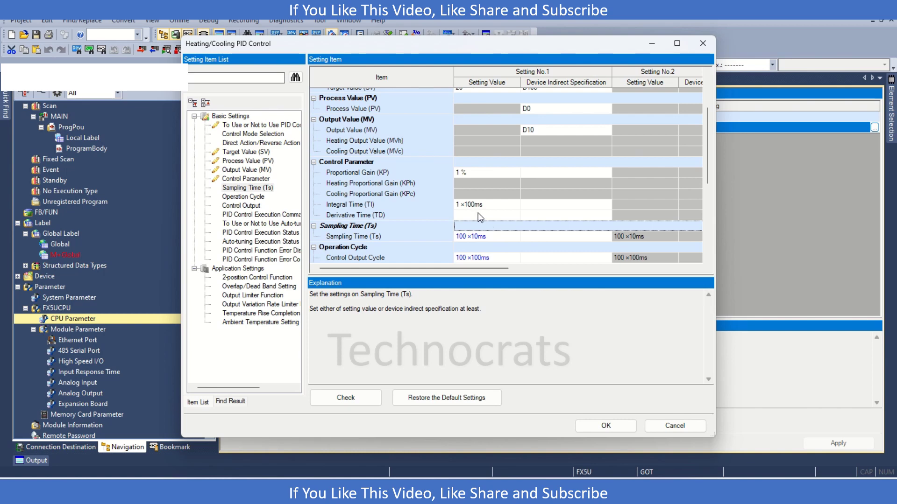
left_click(477, 213)
type("1")
Assign devices D11, D12, D13 to KP, TI, TD and D15 to Sampling Time.
left_click(546, 171)
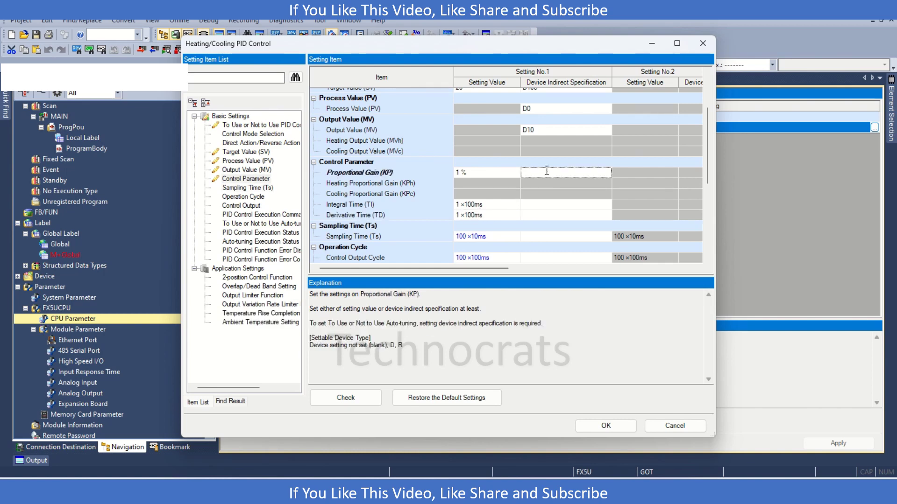
type("D11")
key("Tab")
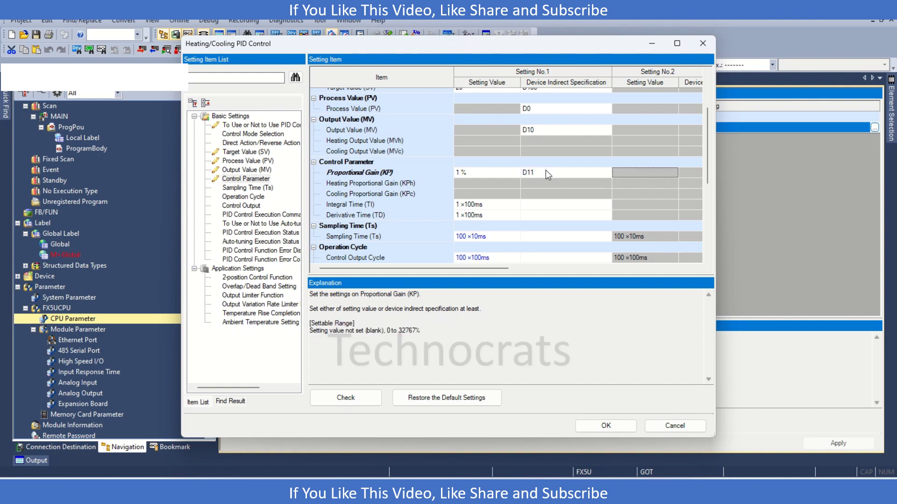
left_click(540, 202)
type("d12")
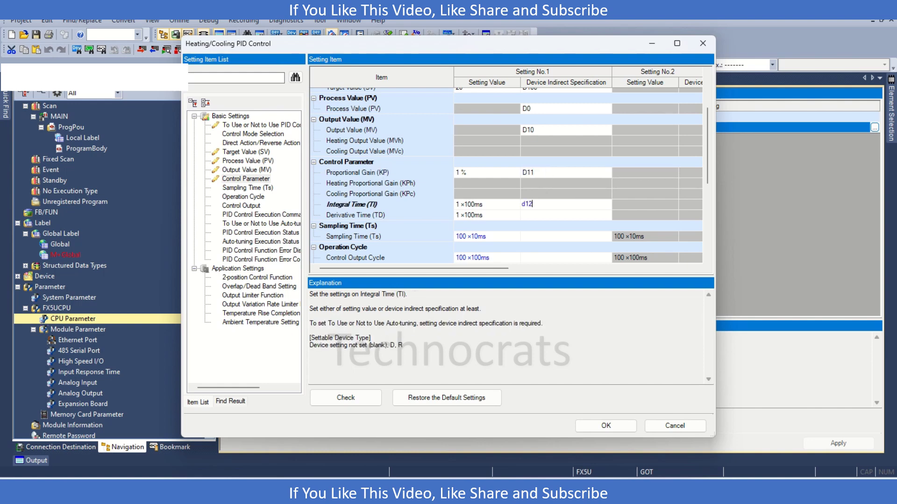
left_click(540, 214)
type("d13")
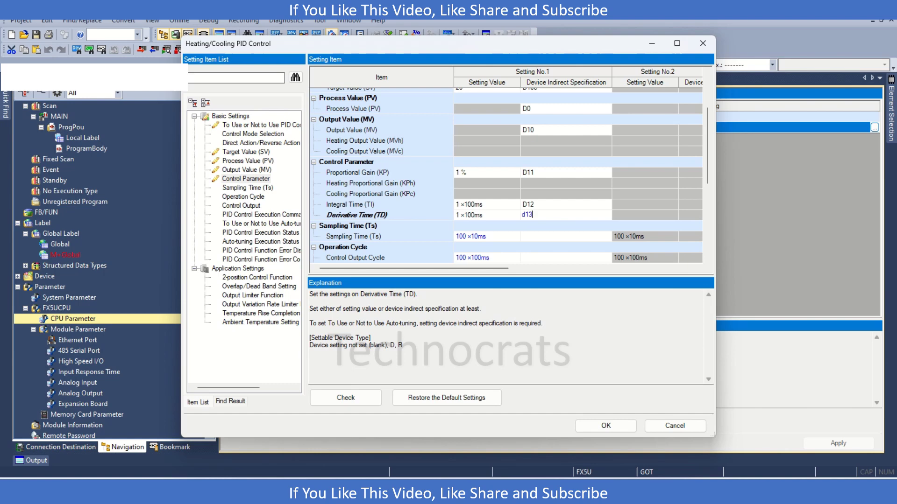
key("Return")
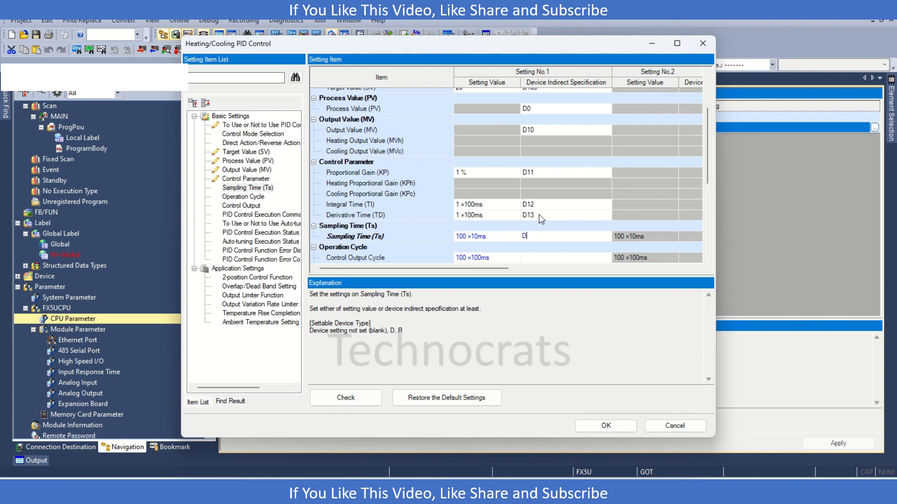
type("15")
key("Tab")
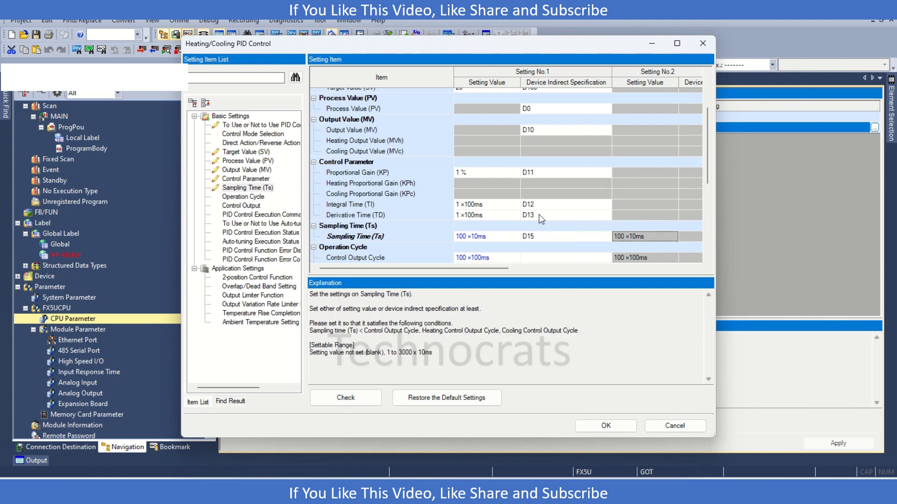
key("Down")
key("Down")
key("Down")
Expand Operation Cycle and set the Control Output Cycle device to D16.
key("Up")
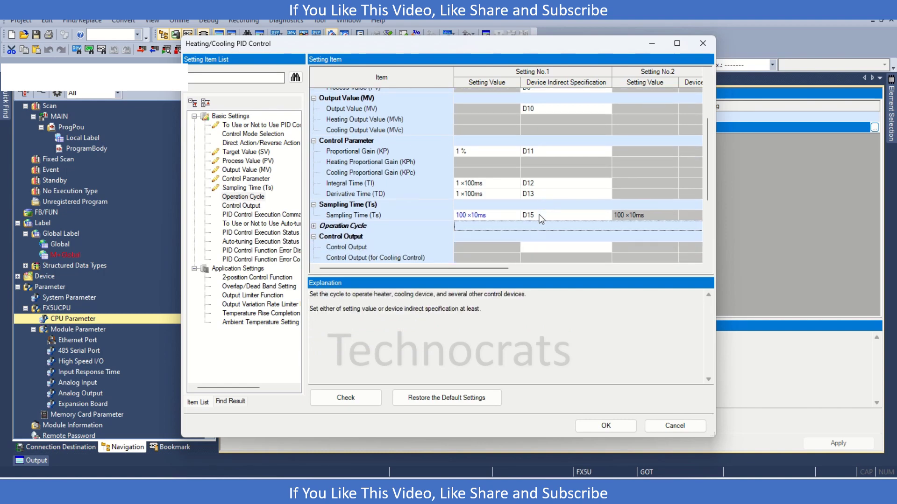
key("Right")
key("Down")
key("End")
key("Left")
key("Left")
key("Left")
key("Left")
key("Left")
key("Left")
key("Left")
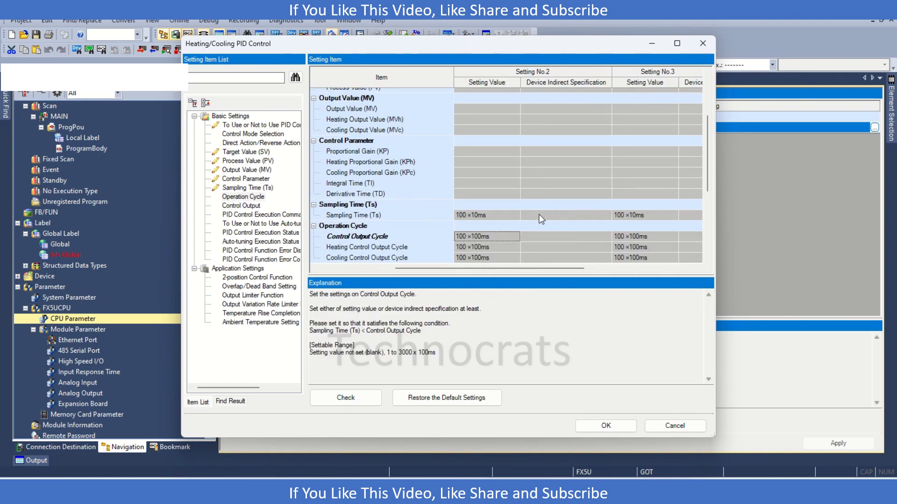
key("Up")
key("Left")
key("Right")
key("Down")
key("End")
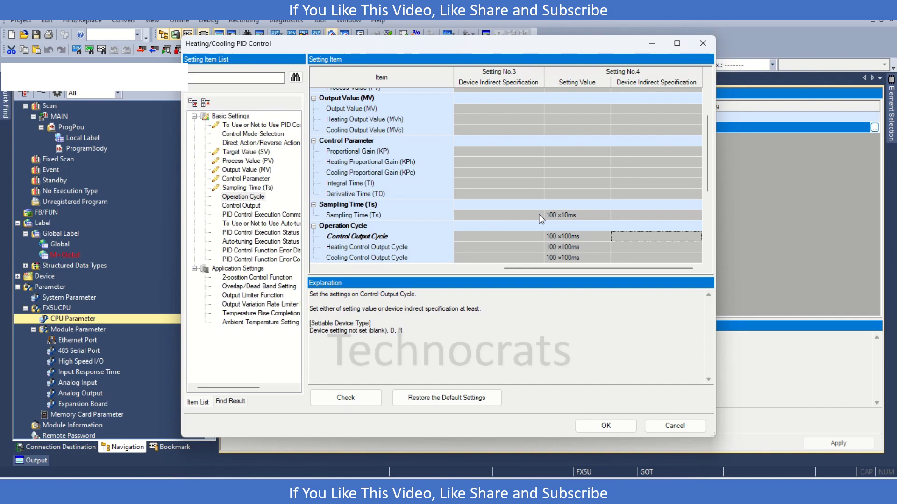
key("Home")
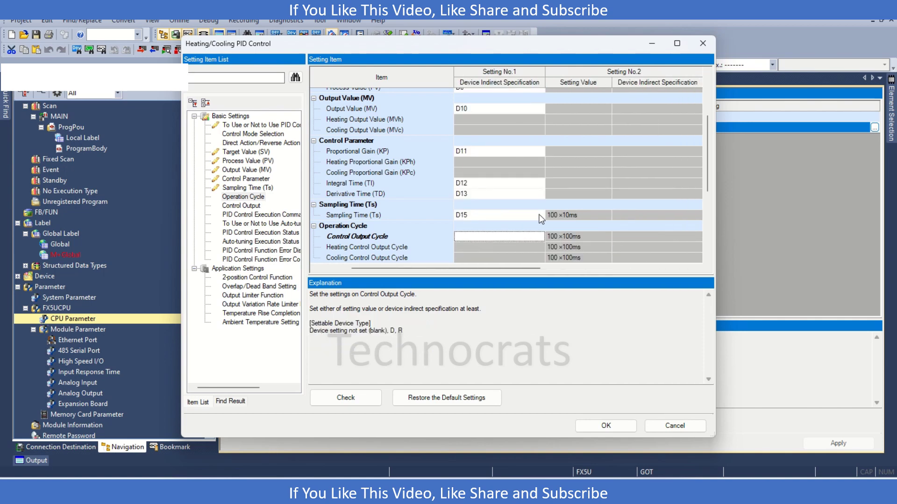
type("D16")
key("Return")
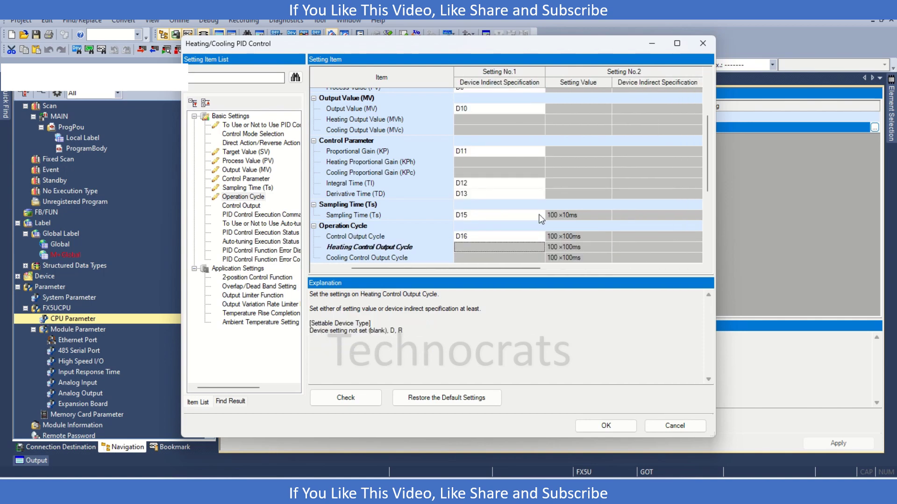
Set the Control Output device to Y10.
key("Home")
key("Down")
key("Down")
key("Down")
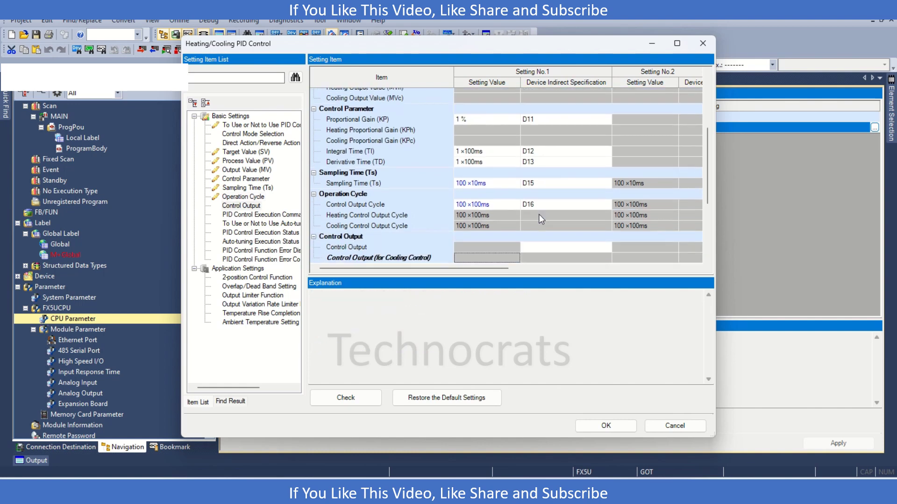
key("Up")
key("Right")
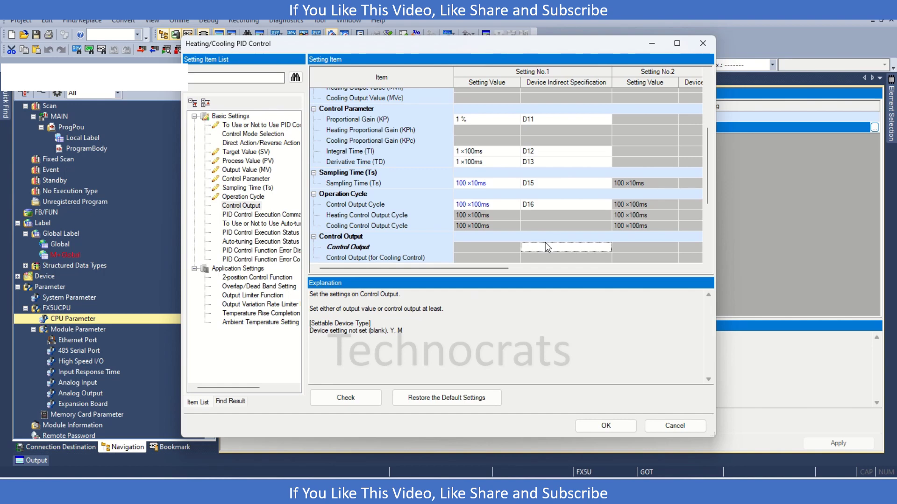
type("Y10")
key("Return")
key("Down")
key("Down")
key("Down")
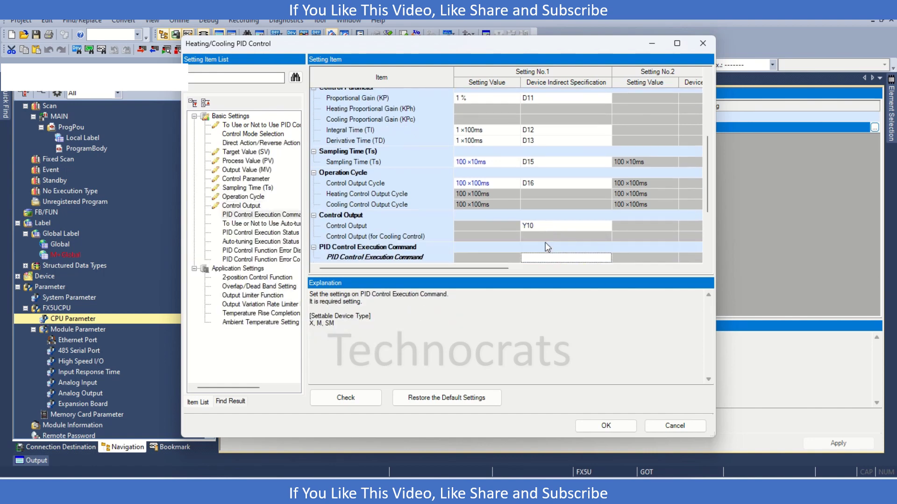
Assign M0 execution command, M1 auto-tuning, M2 and M3 status devices.
key("Up")
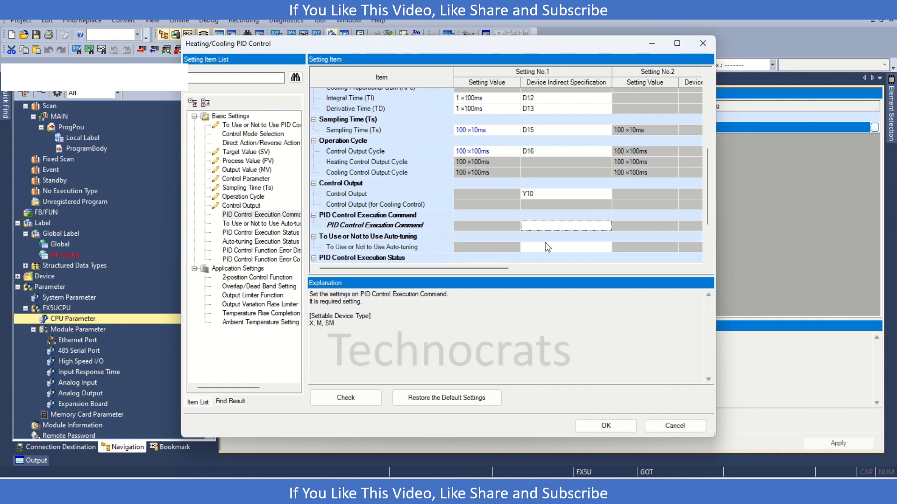
type("M0")
left_click(545, 244)
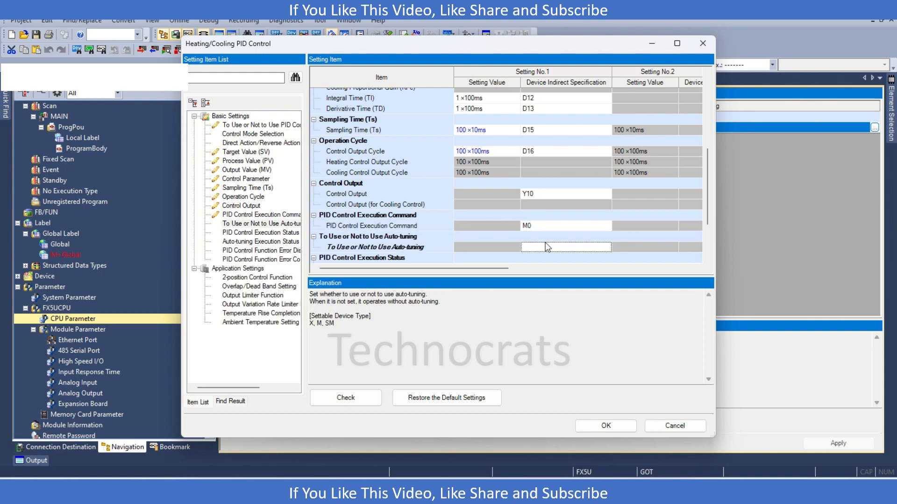
type("M1")
key("Return")
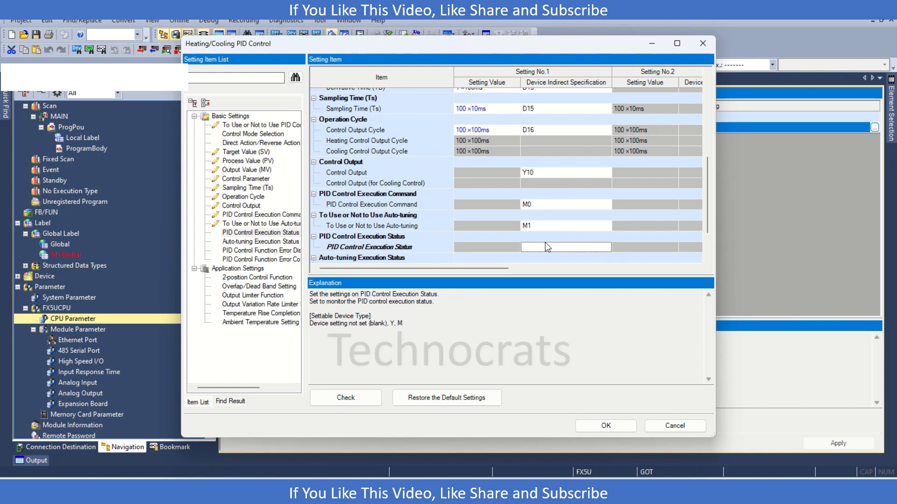
type("M2")
key("Return")
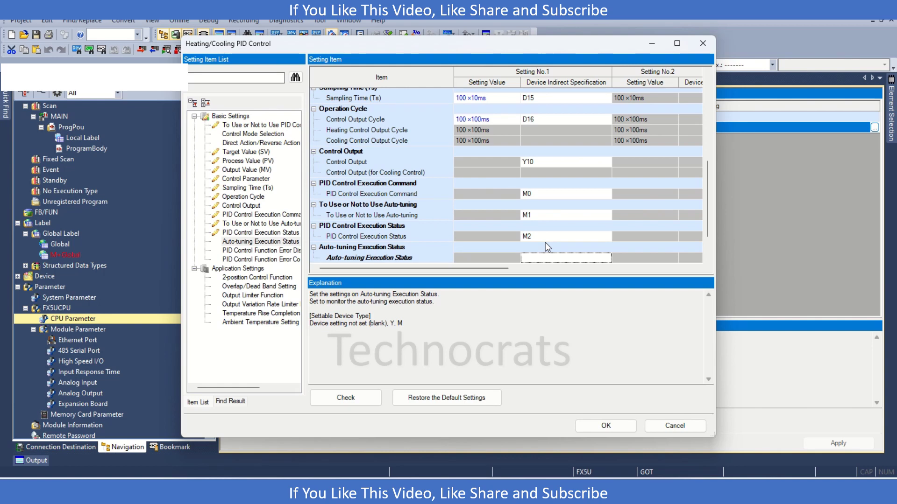
type("M3")
key("Return")
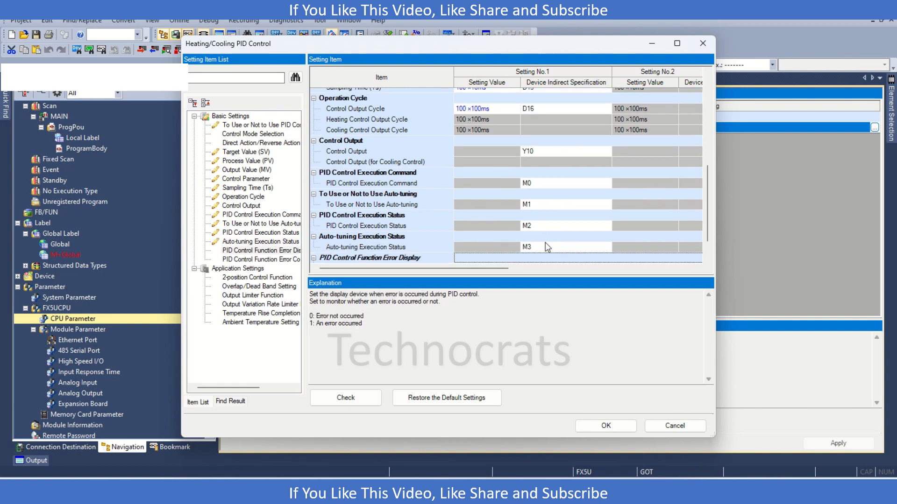
Set M4 as the error display device and D110 as the error code device.
left_click(545, 243)
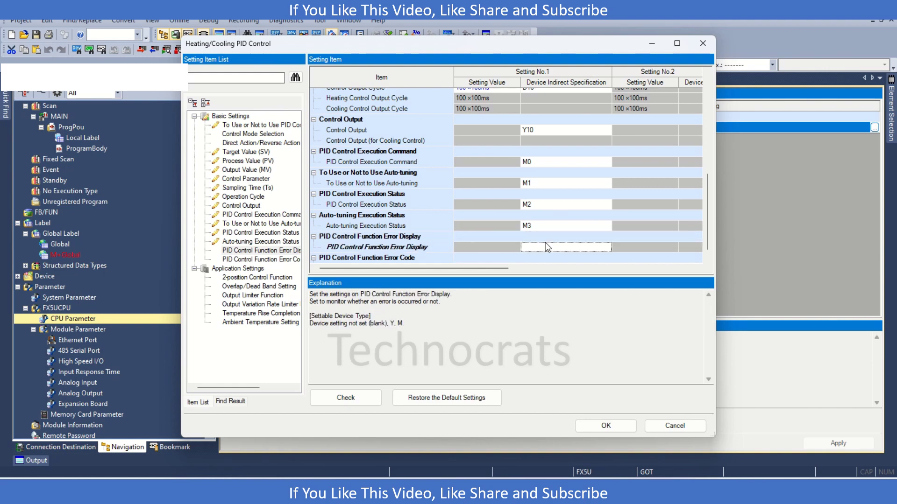
type("D")
key("BackSpace")
type("M4")
left_click(544, 262)
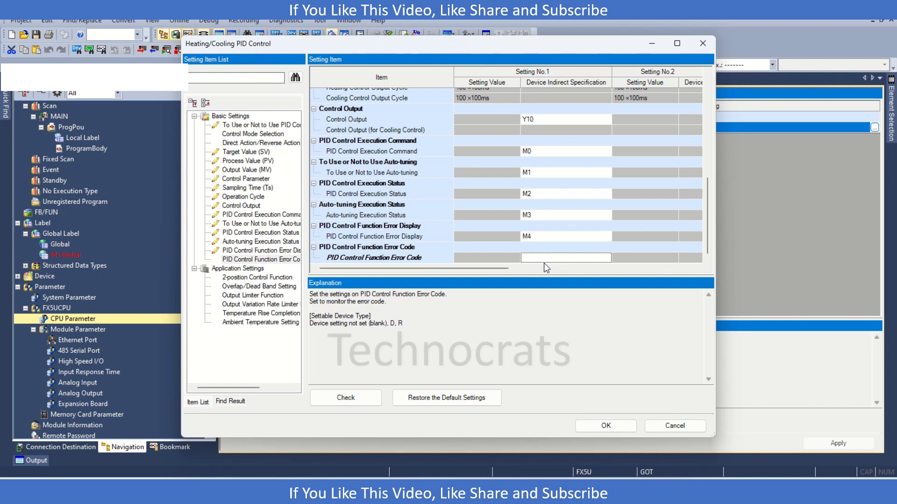
type("d110")
key("Return")
key("Up")
key("Up")
key("Up")
key("Up")
key("Up")
key("Up")
key("Up")
key("Up")
key("Up")
key("Up")
key("Up")
key("Up")
key("Up")
key("Up")
key("Up")
key("Up")
key("Up")
key("Up")
key("Up")
key("Up")
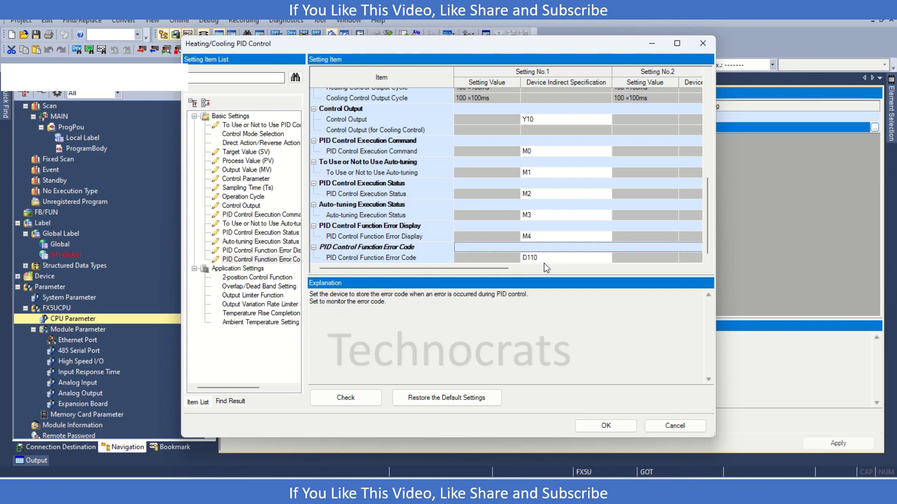
key("Up")
key("Up")
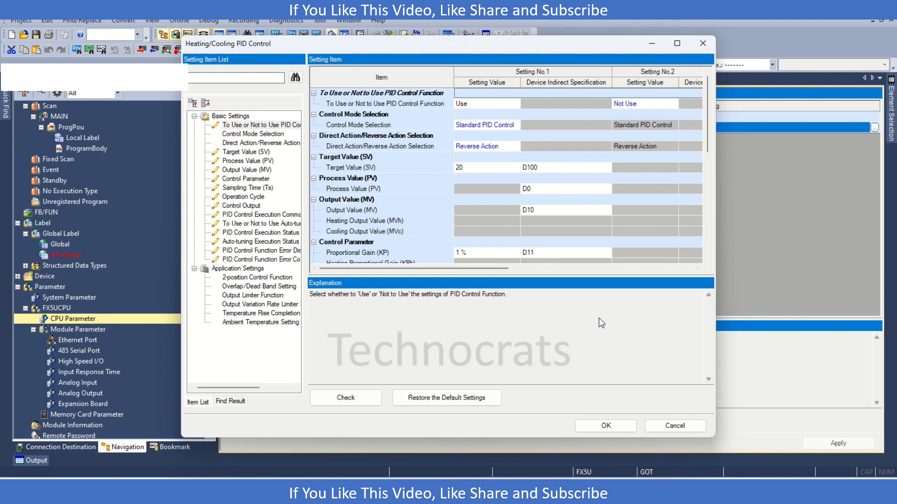
left_click(542, 173)
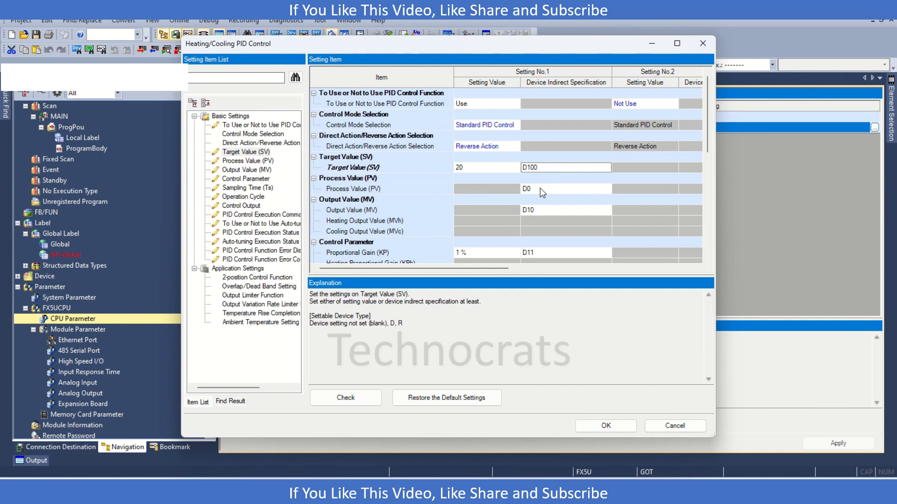
left_click(540, 188)
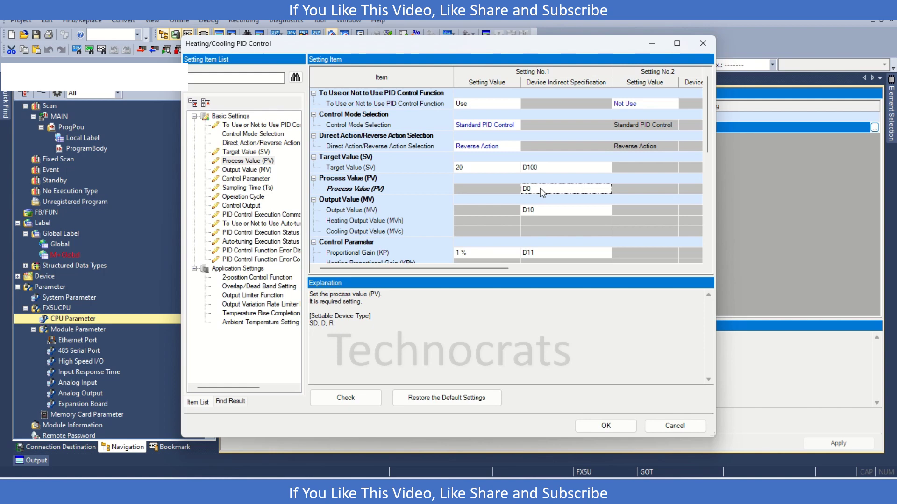
left_click(569, 213)
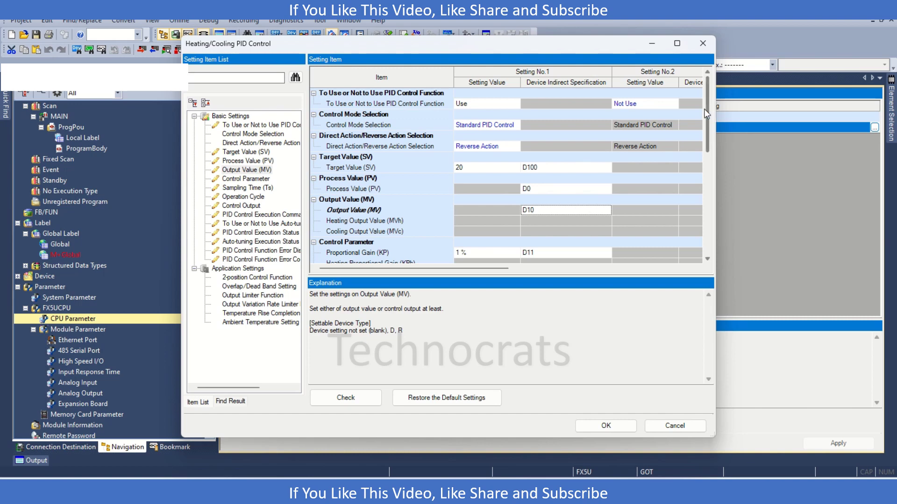
left_click_drag(708, 109, 712, 142)
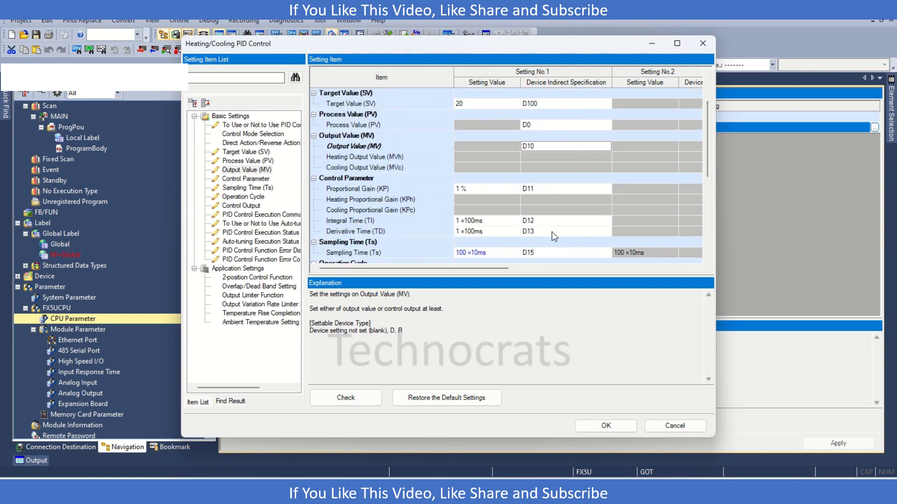
left_click(570, 213)
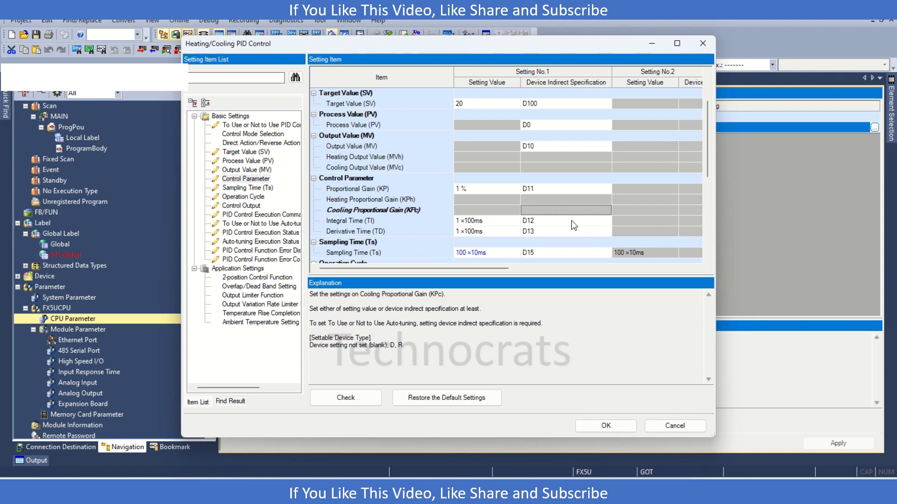
left_click(572, 222)
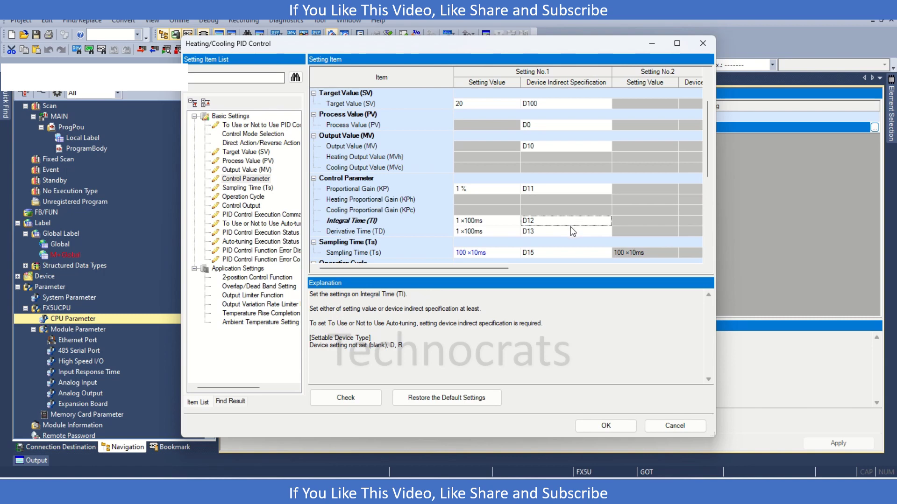
left_click(567, 233)
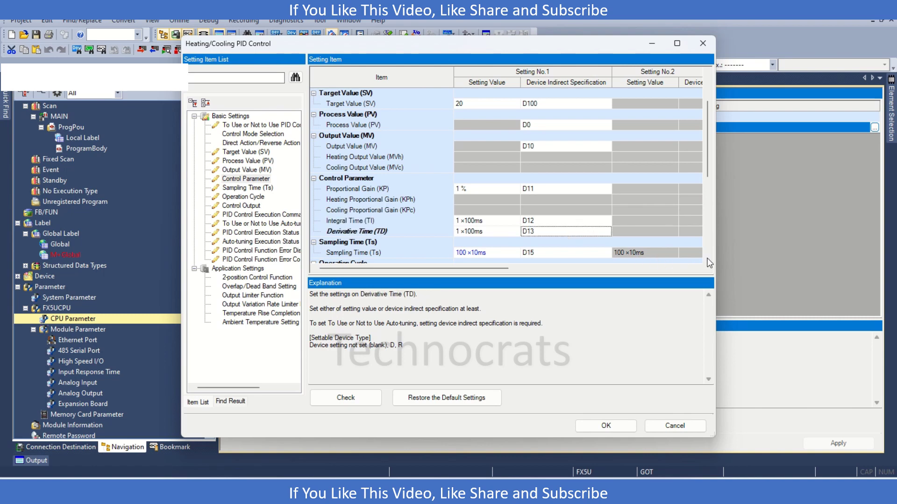
left_click_drag(709, 168, 702, 195)
left_click(561, 180)
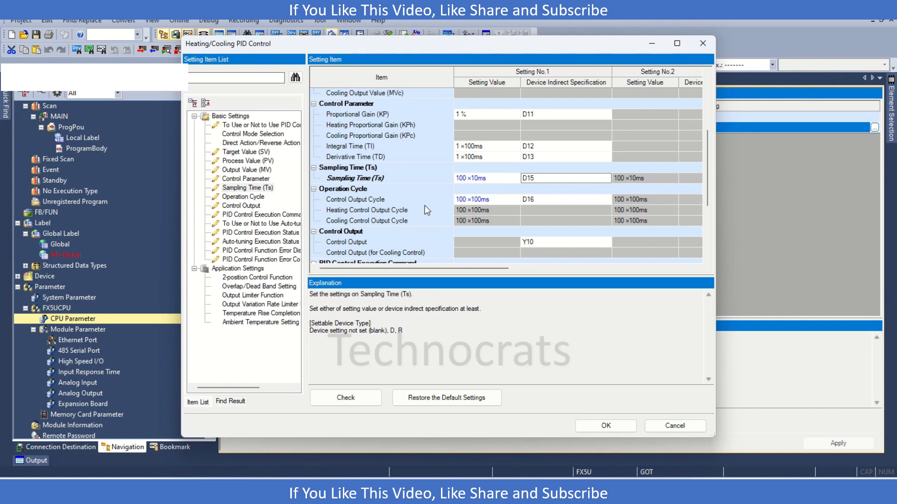
left_click(497, 203)
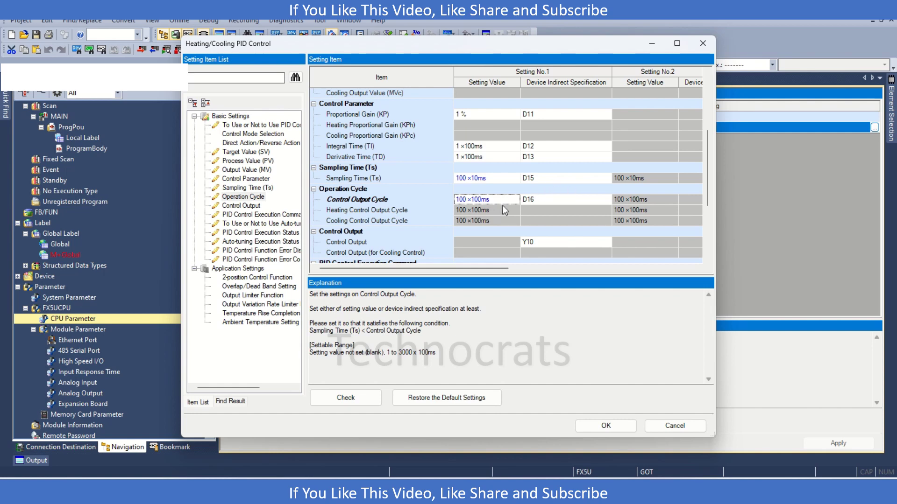
left_click(540, 202)
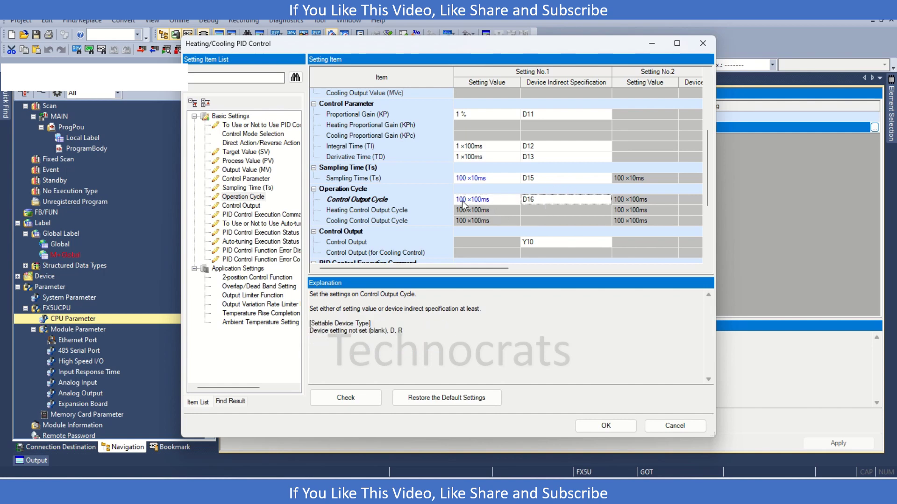
left_click(461, 200)
left_click(539, 179)
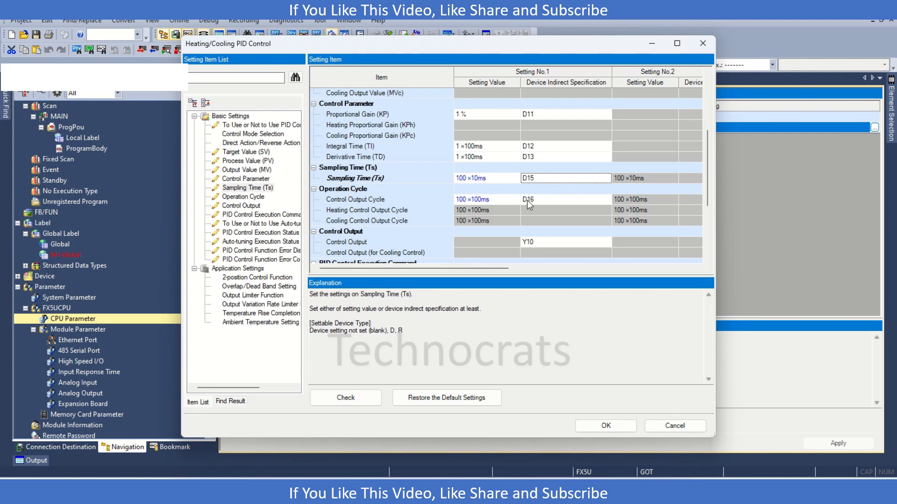
left_click(545, 242)
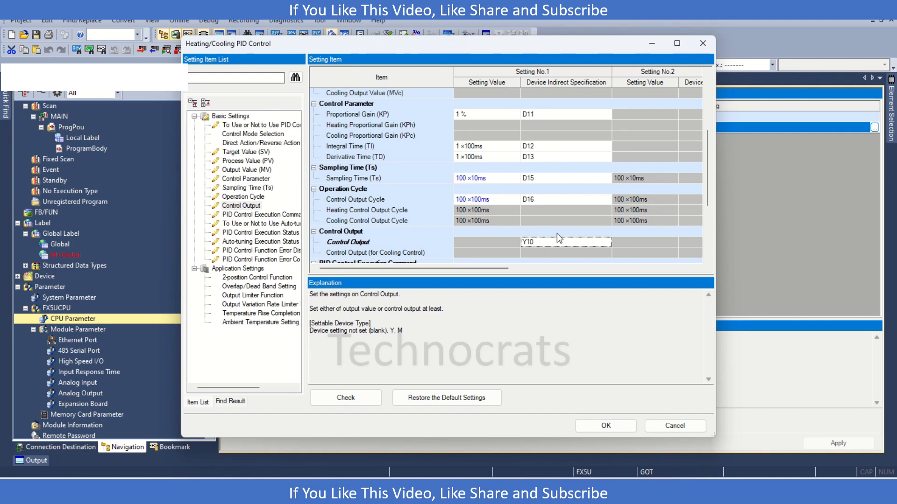
left_click_drag(705, 174, 702, 231)
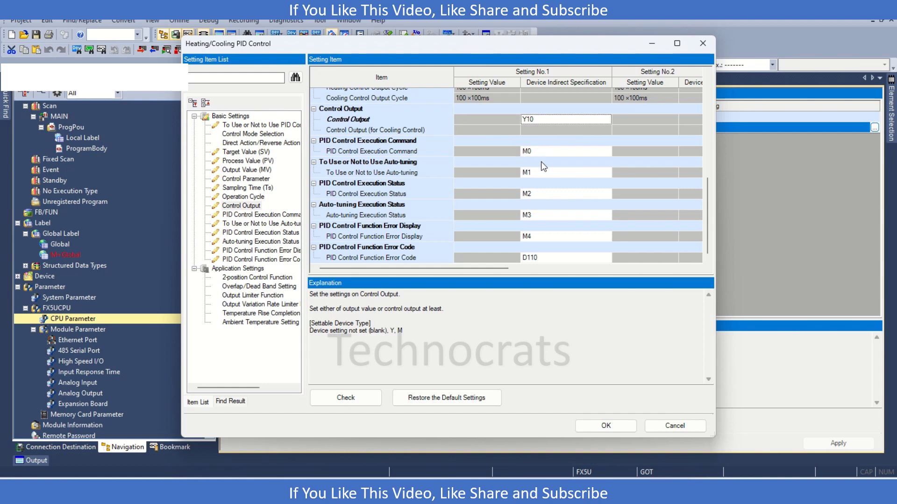
left_click(542, 174)
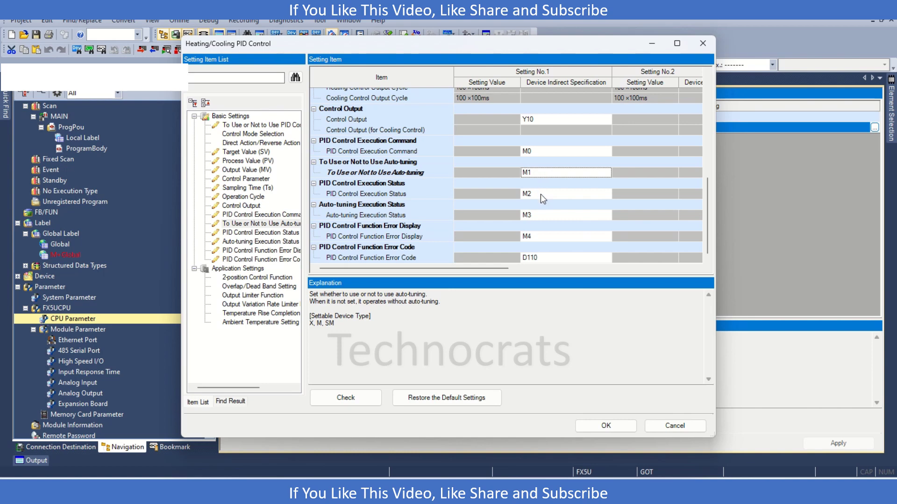
left_click(540, 194)
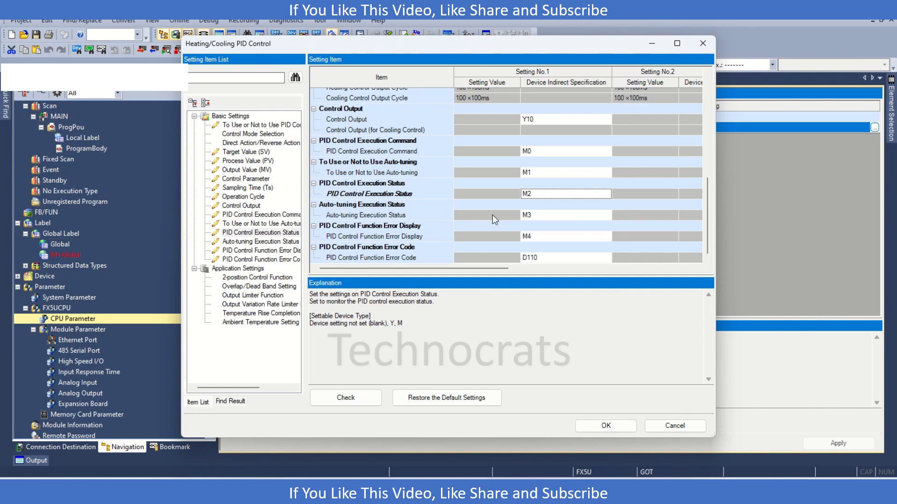
left_click(541, 215)
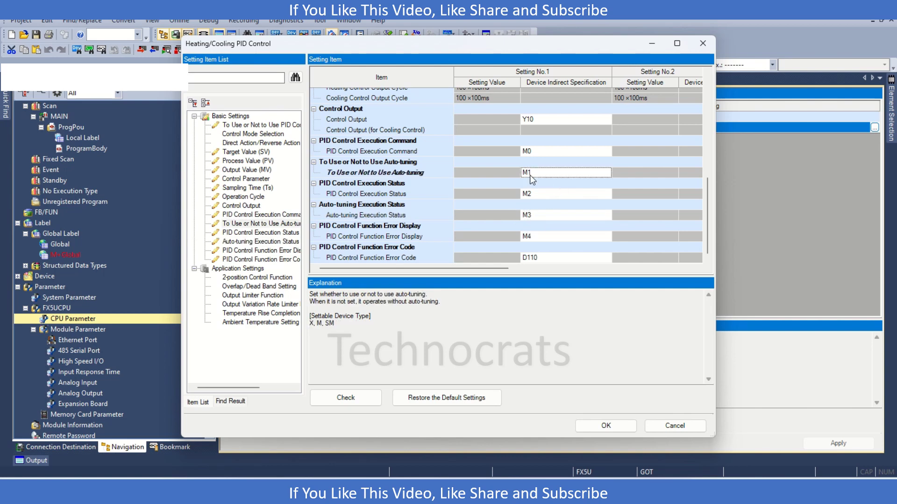
left_click(530, 240)
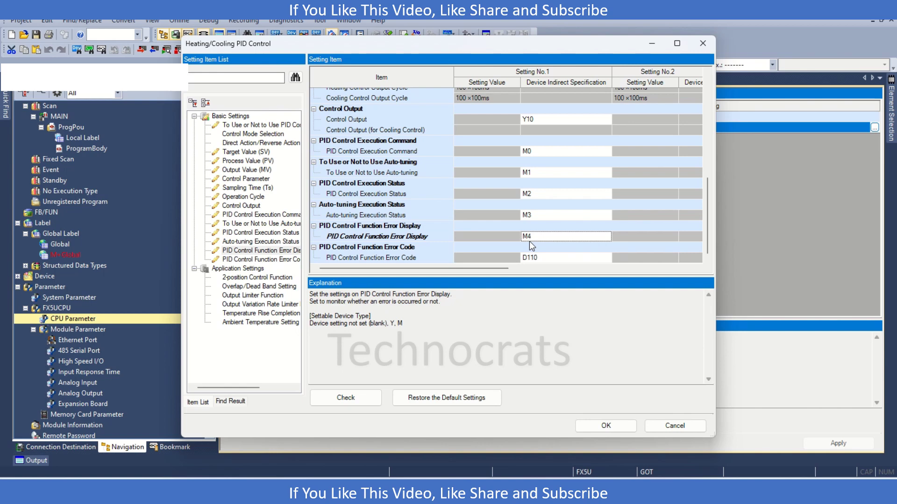
left_click(559, 260)
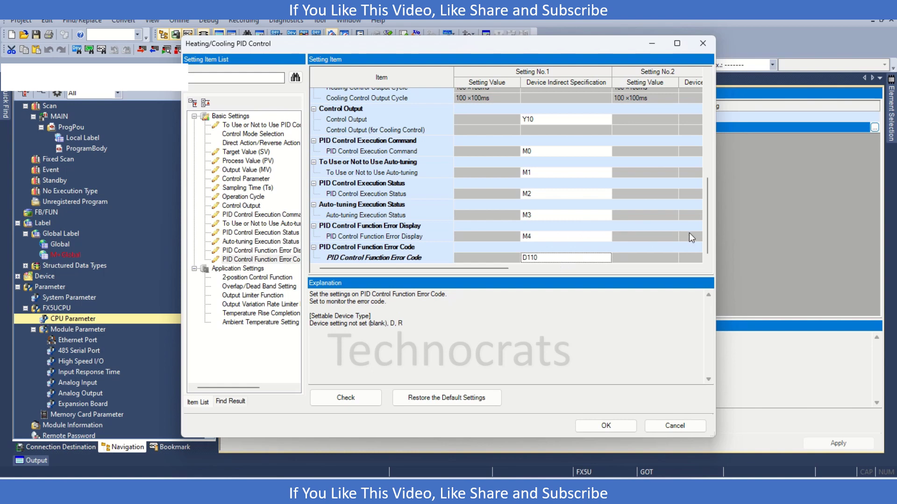
Close the PID settings and build rung 1: TRUE contact driving OUT M0.
left_click(613, 426)
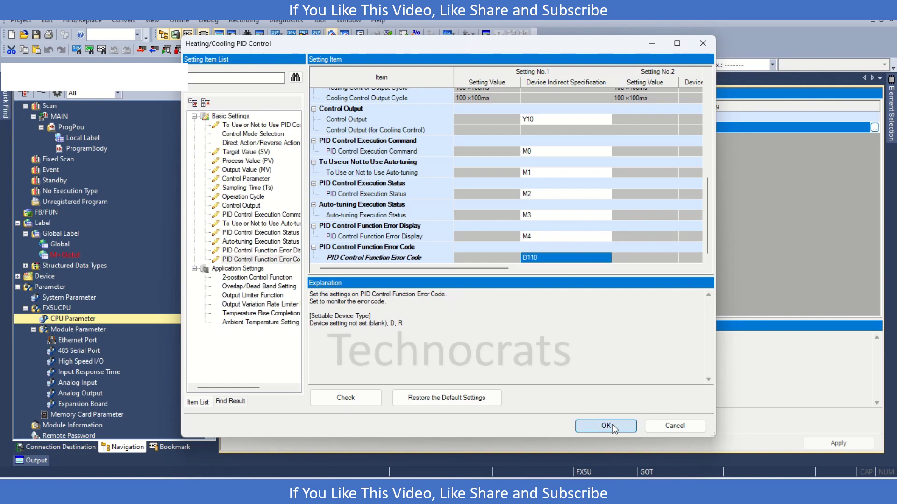
left_click(374, 81)
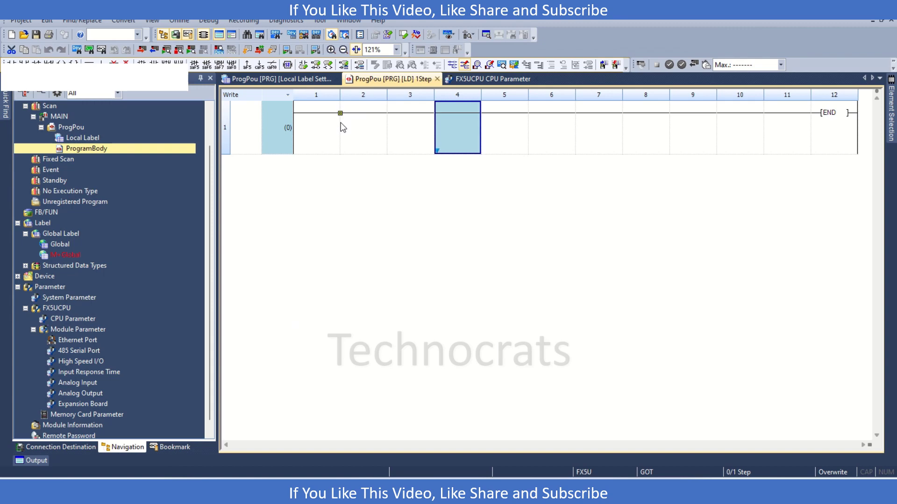
type("TRUE")
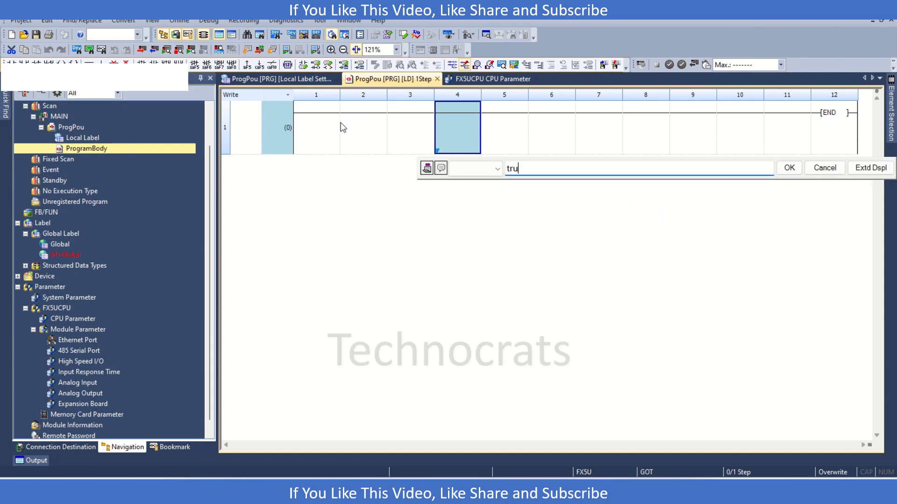
key("Return")
key("Left")
key("Left")
key("Left")
key("Left")
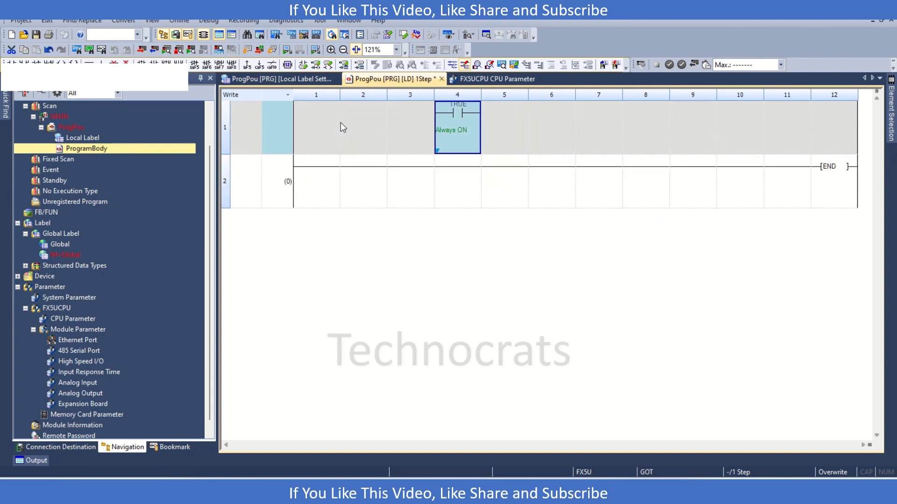
key("ctrl+Right")
key("ctrl+Right")
key("ctrl+Right")
key("ctrl+Right")
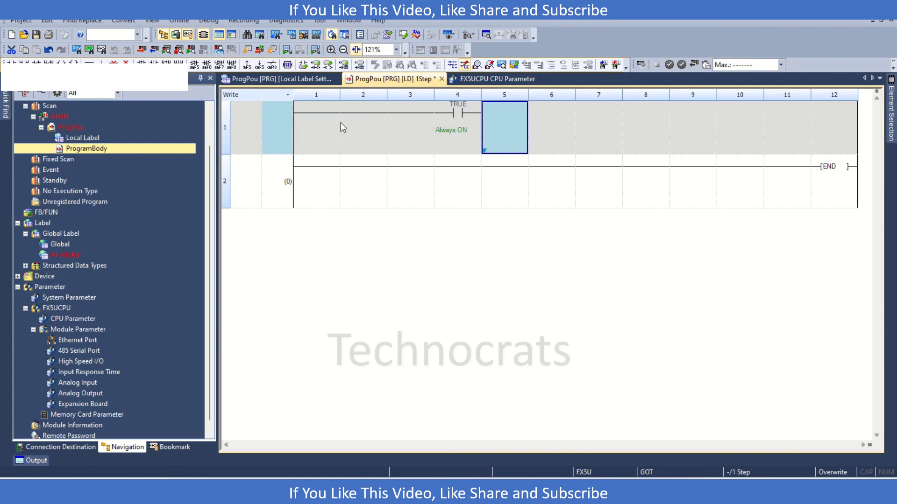
type("out m")
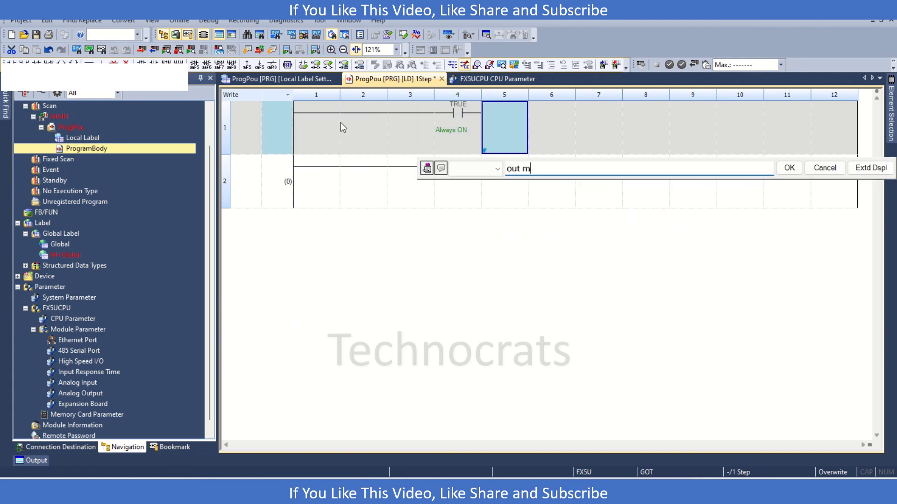
type("0")
key("Return")
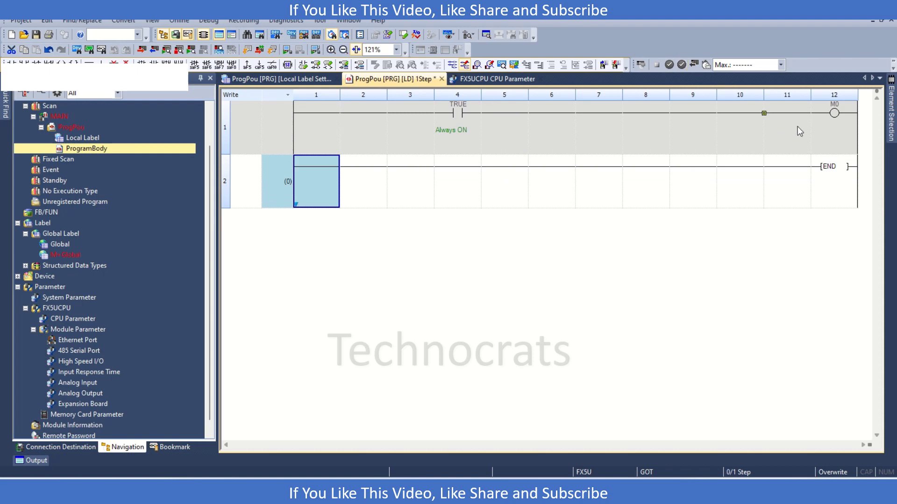
Comment M0 as 'PID On/Off' and open the ProgPou Local Label editor.
double_click(818, 120)
left_click(527, 168)
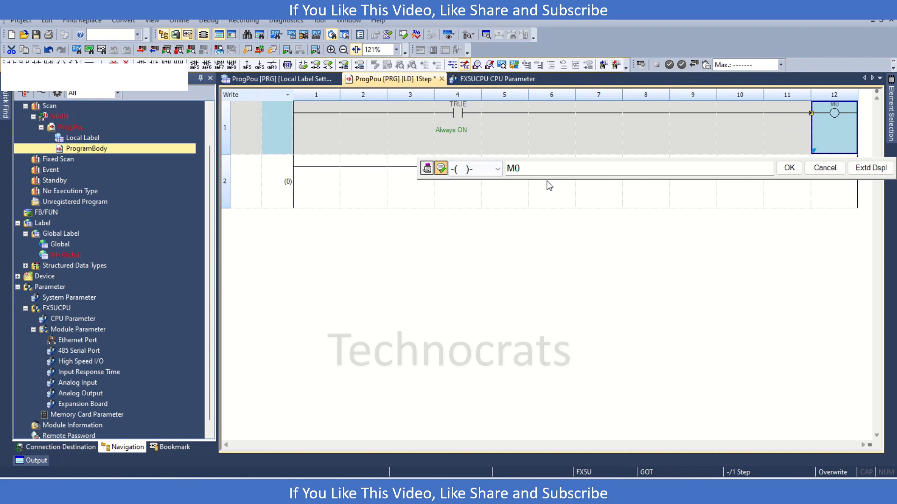
key("Return")
type("P")
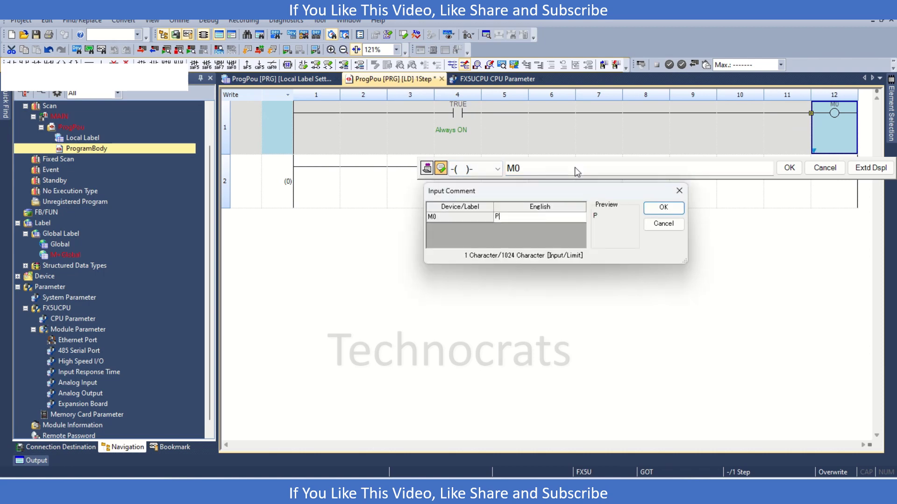
type("ID Om")
type("/Off")
key("Return")
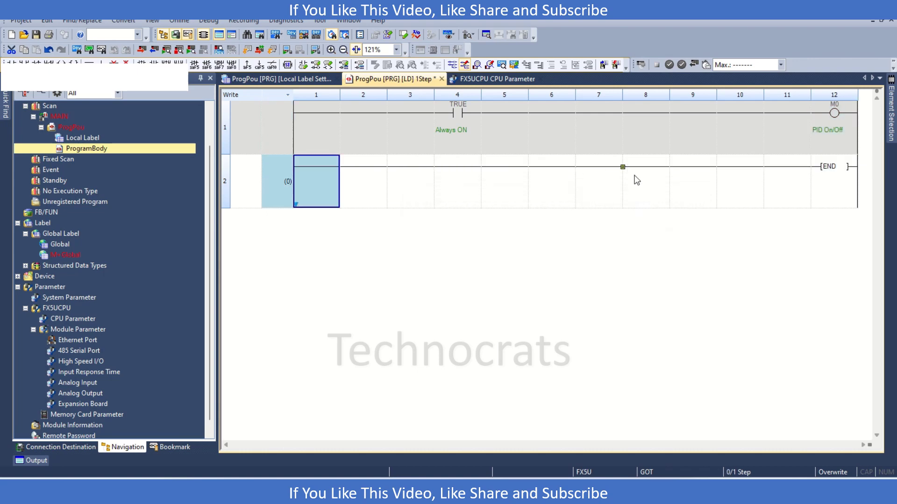
left_click(817, 130)
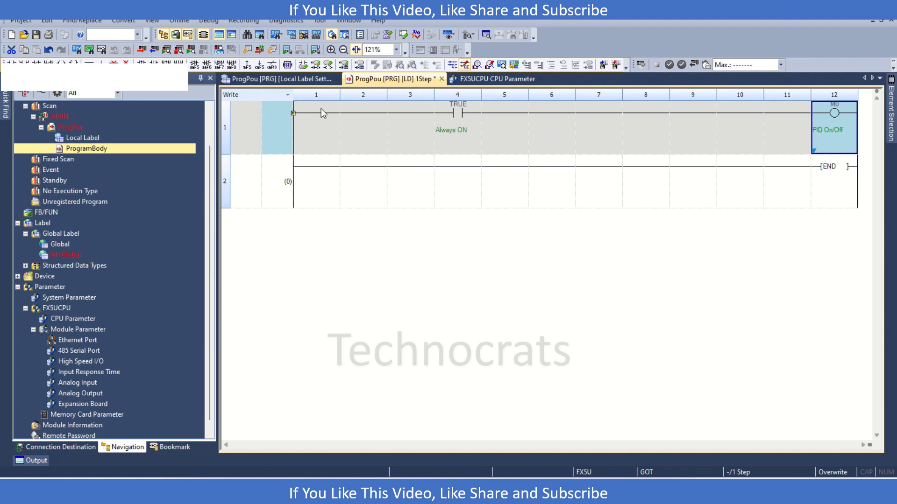
left_click(299, 80)
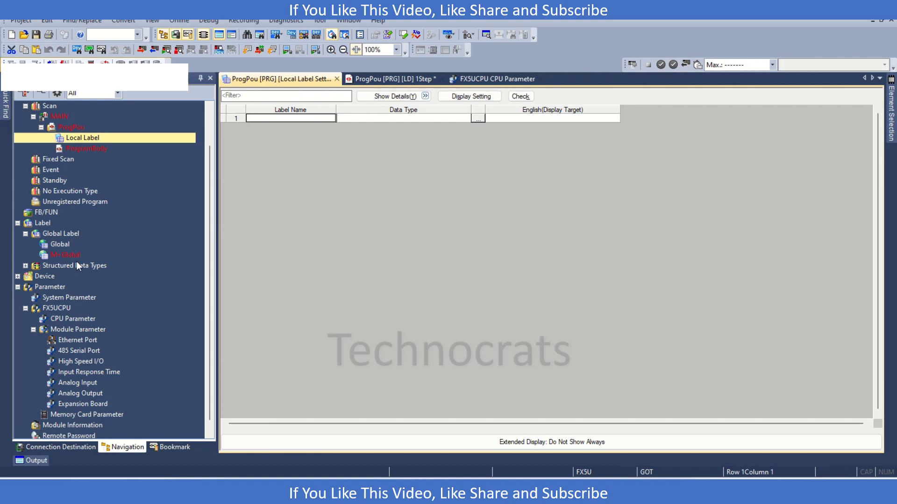